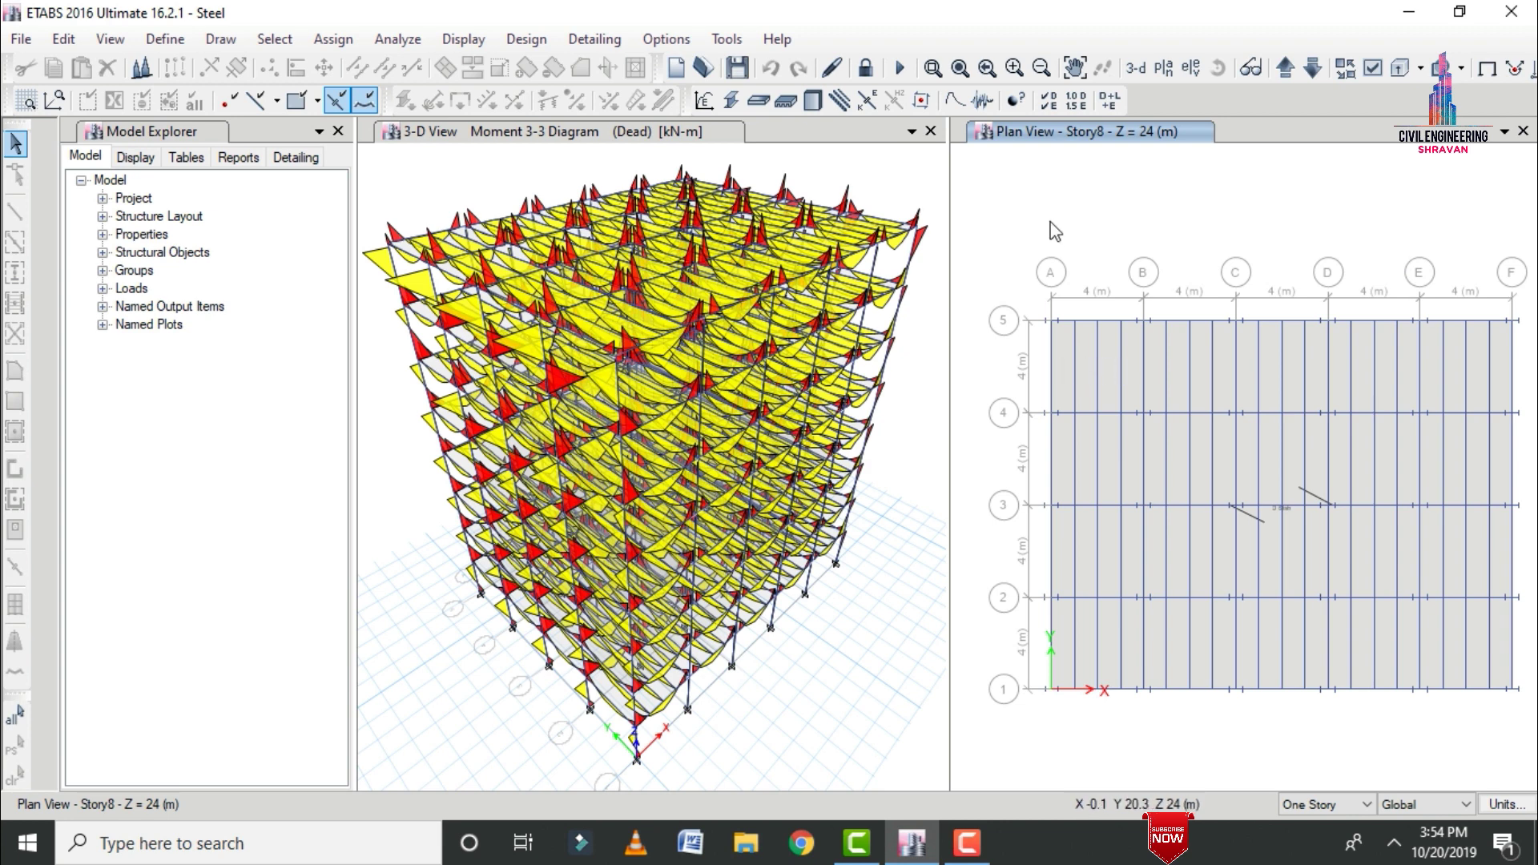
Keep AISC 360-10 as the design code in the Composite Beam Design Preferences.
{"action": "left_click", "coordinate": [525, 44]}
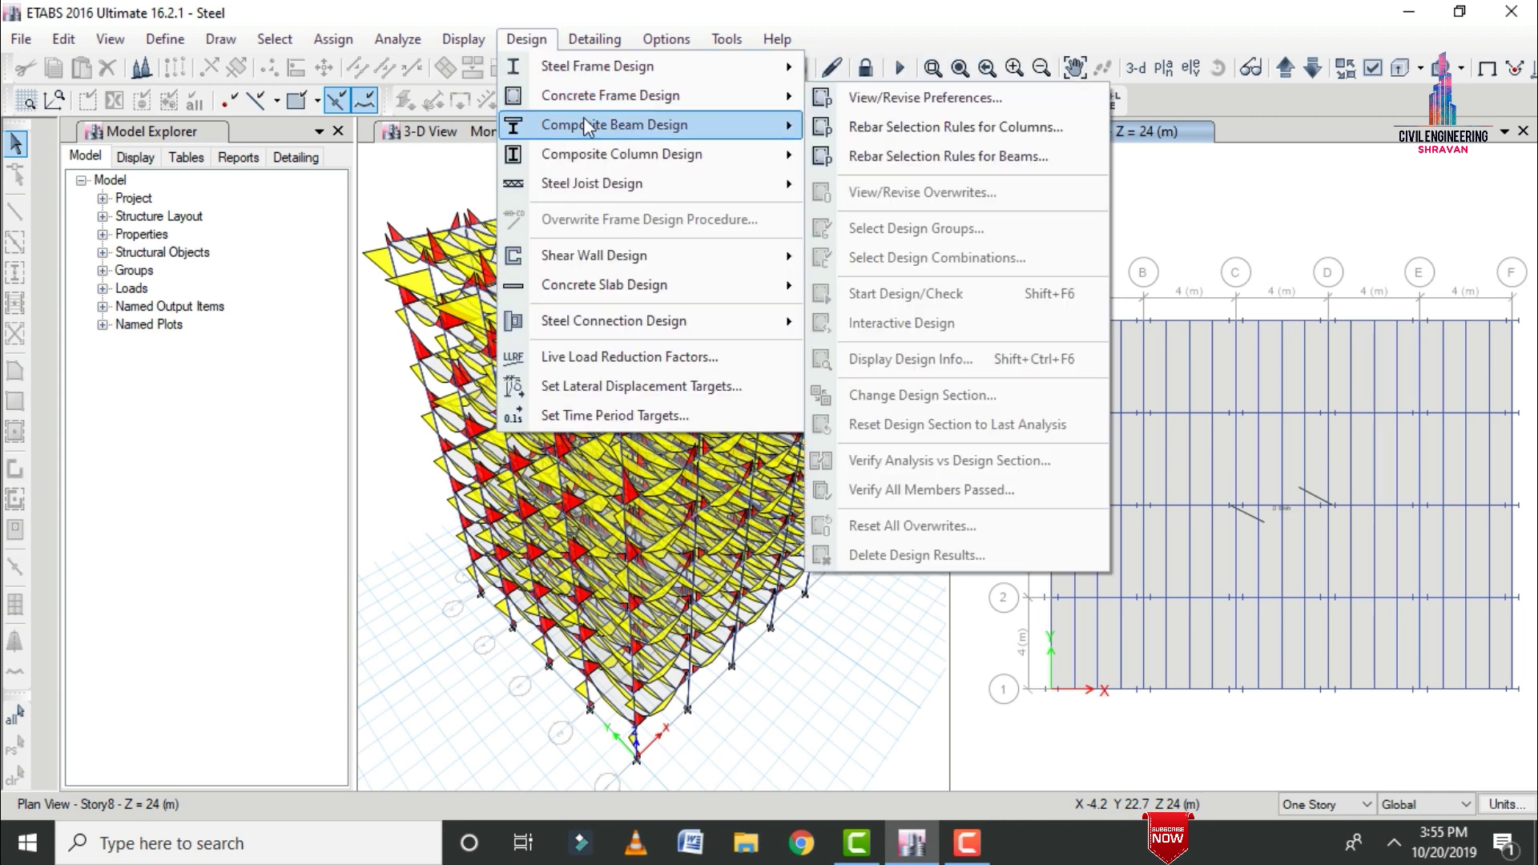
{"action": "mouse_move", "coordinate": [583, 124]}
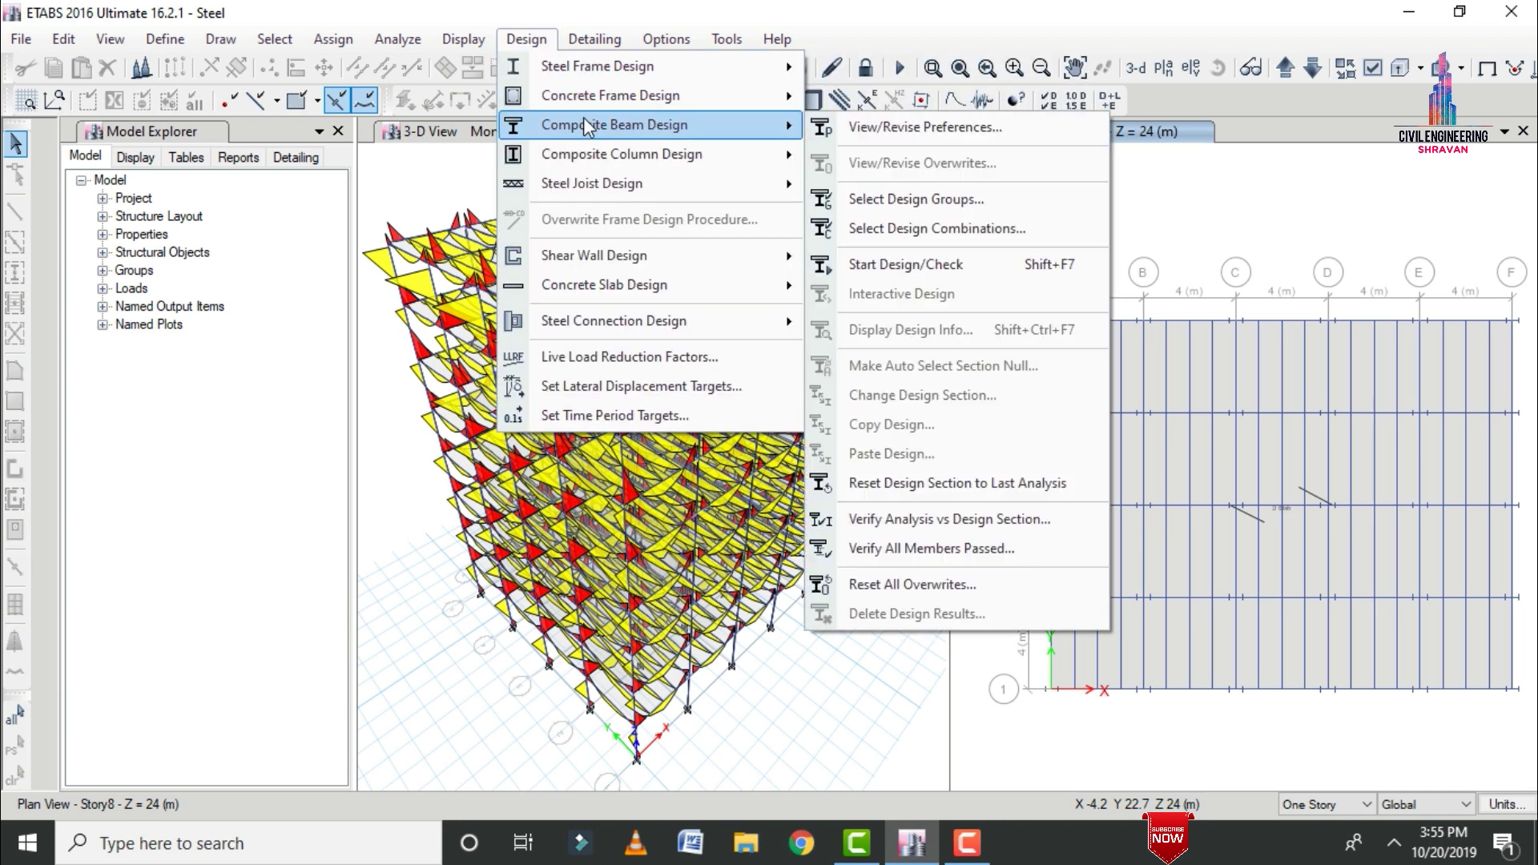
{"action": "left_click", "coordinate": [914, 132]}
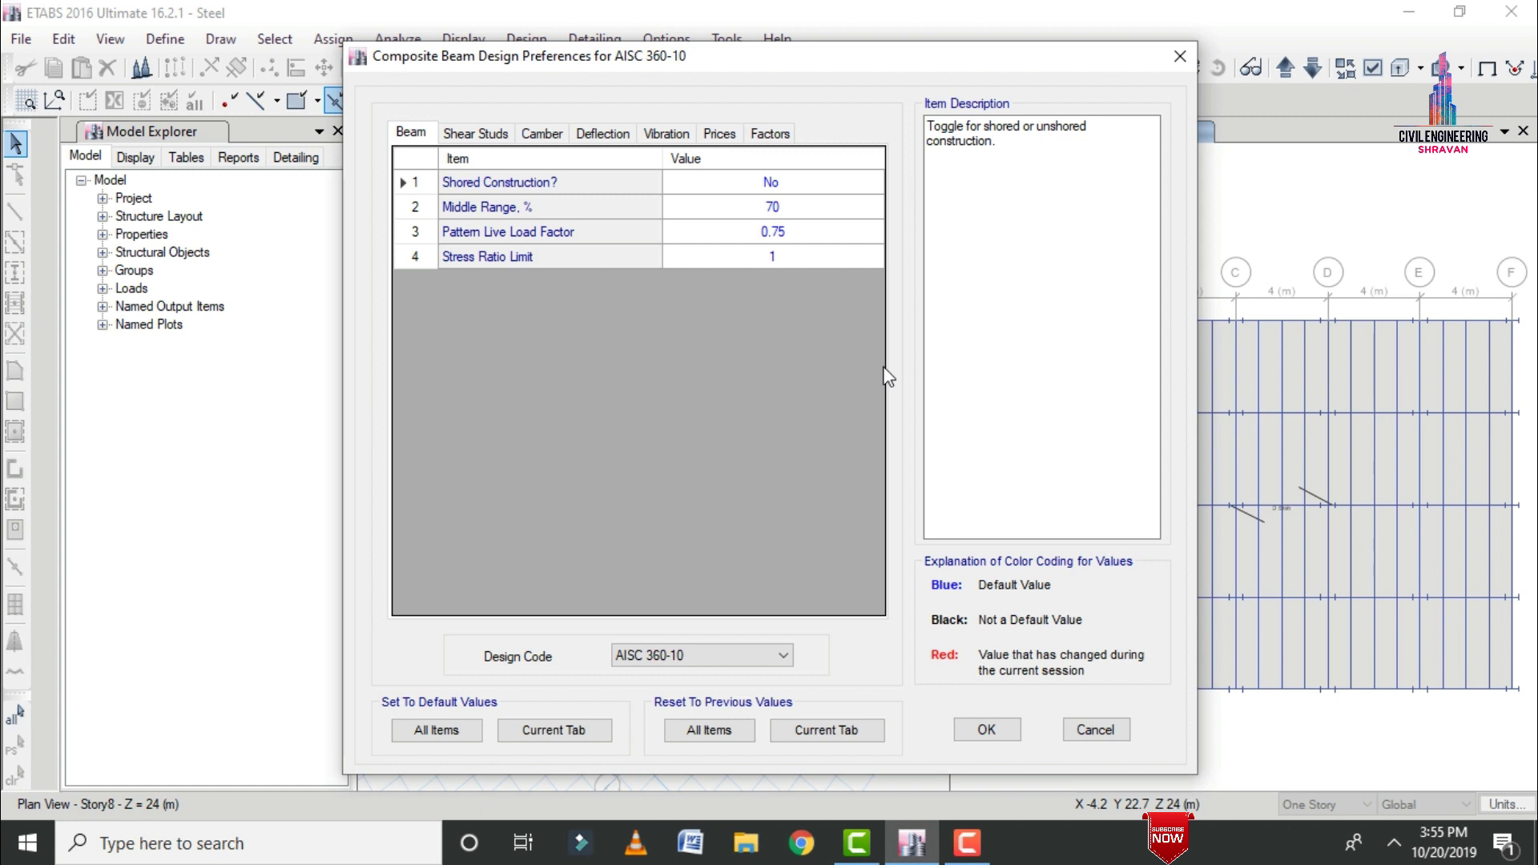
{"action": "left_click", "coordinate": [700, 655]}
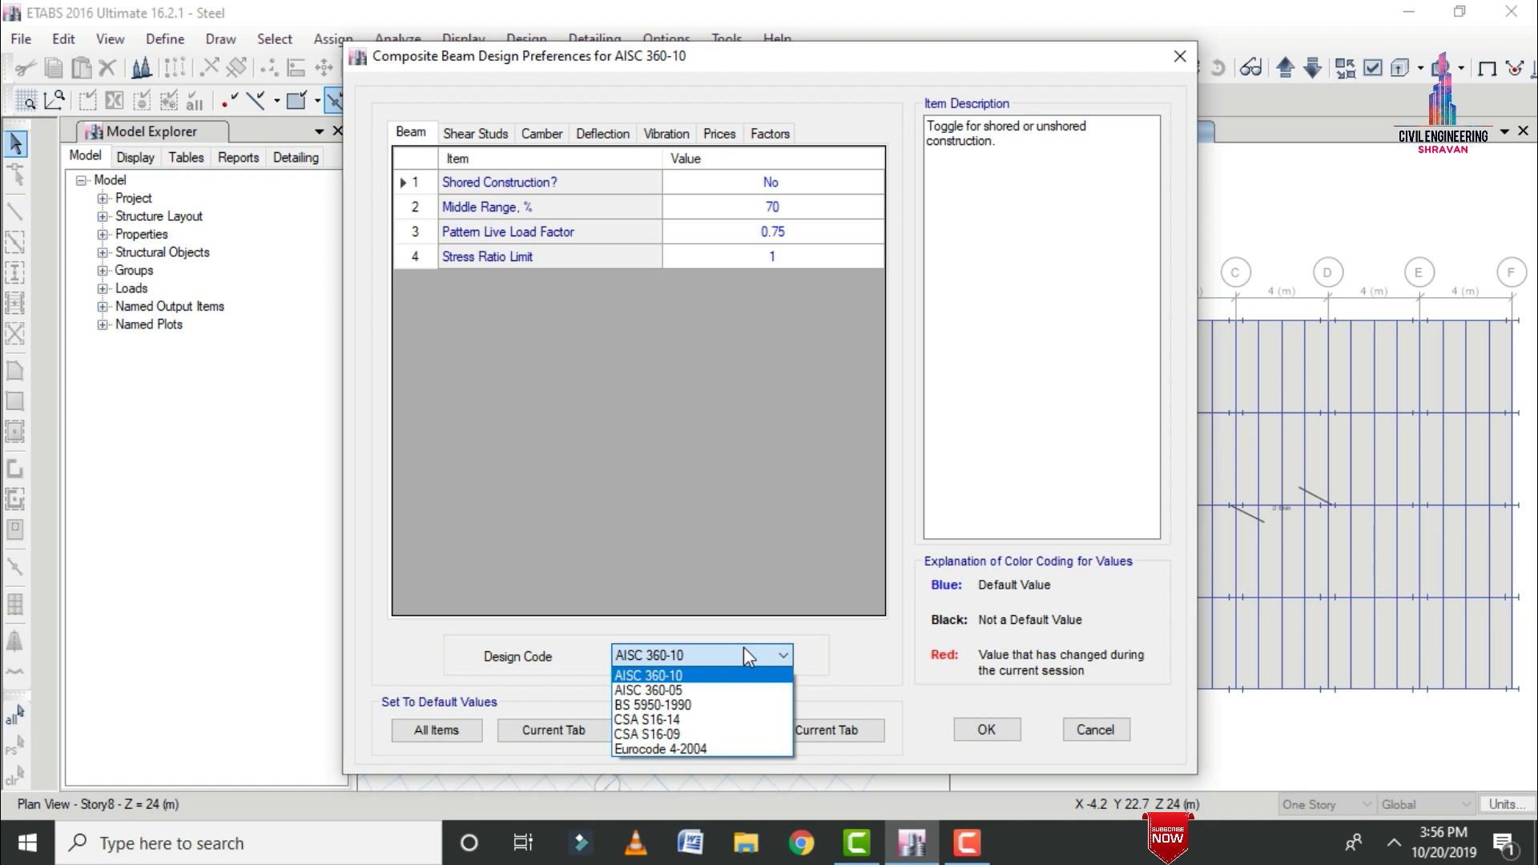
{"action": "left_click", "coordinate": [692, 675]}
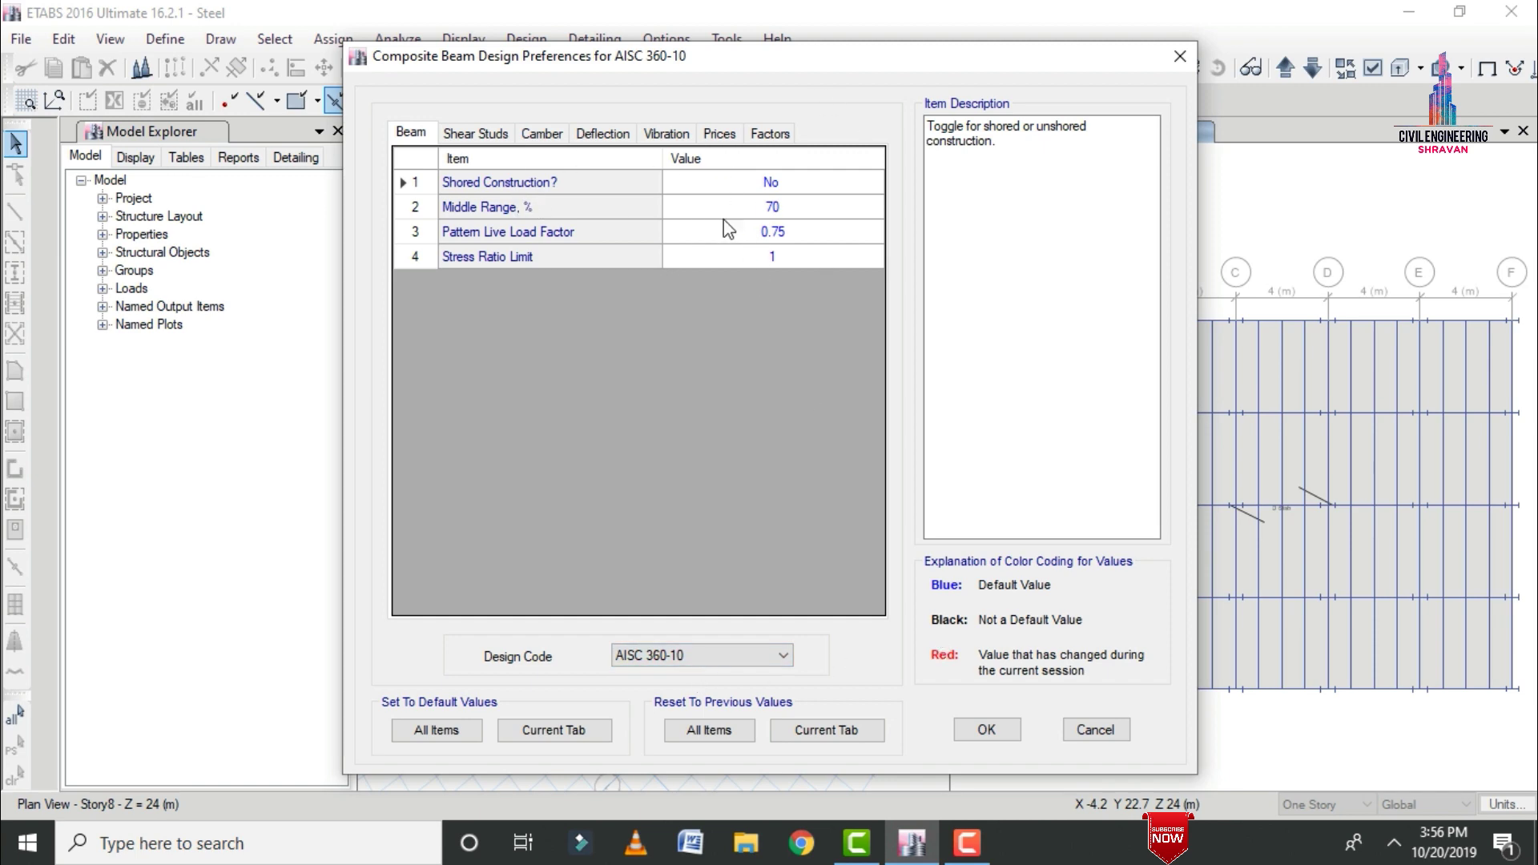
{"action": "left_click", "coordinate": [1016, 731]}
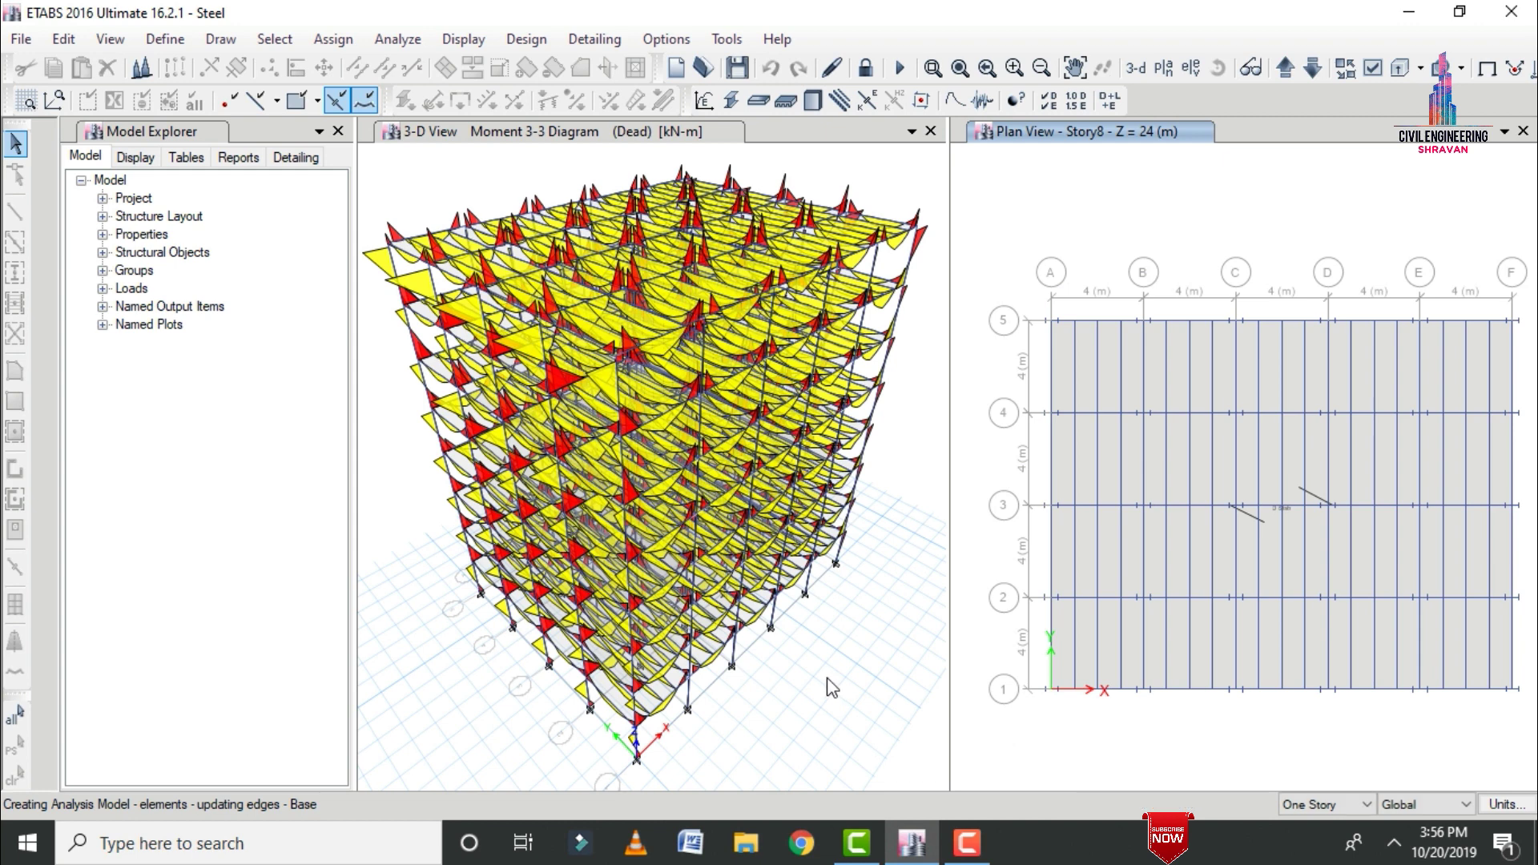
Run the composite beam design check and show the results in a default 3-D view.
{"action": "left_click", "coordinate": [526, 41]}
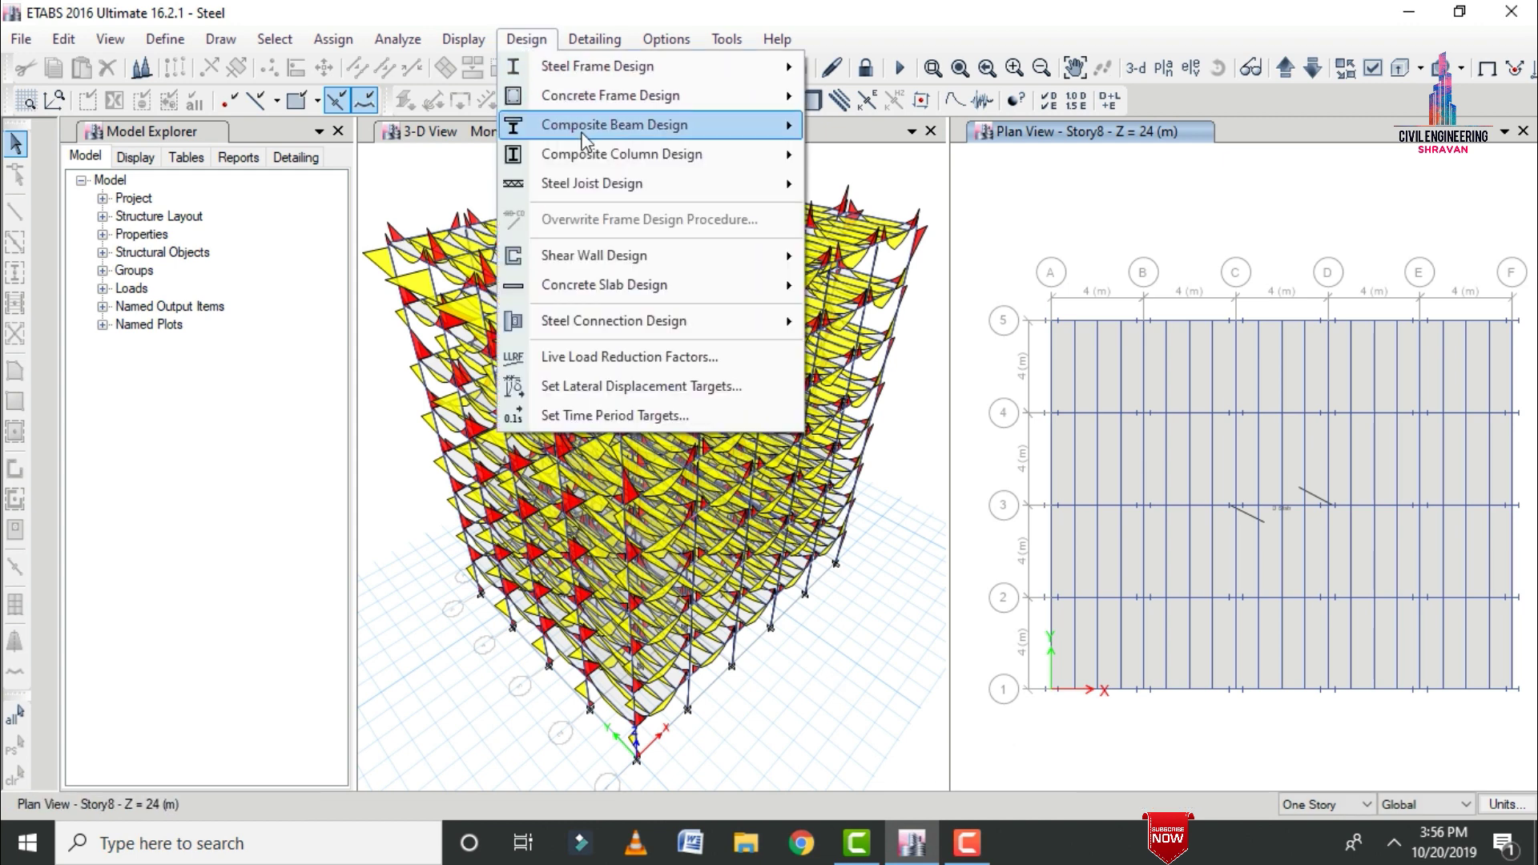
{"action": "mouse_move", "coordinate": [584, 135]}
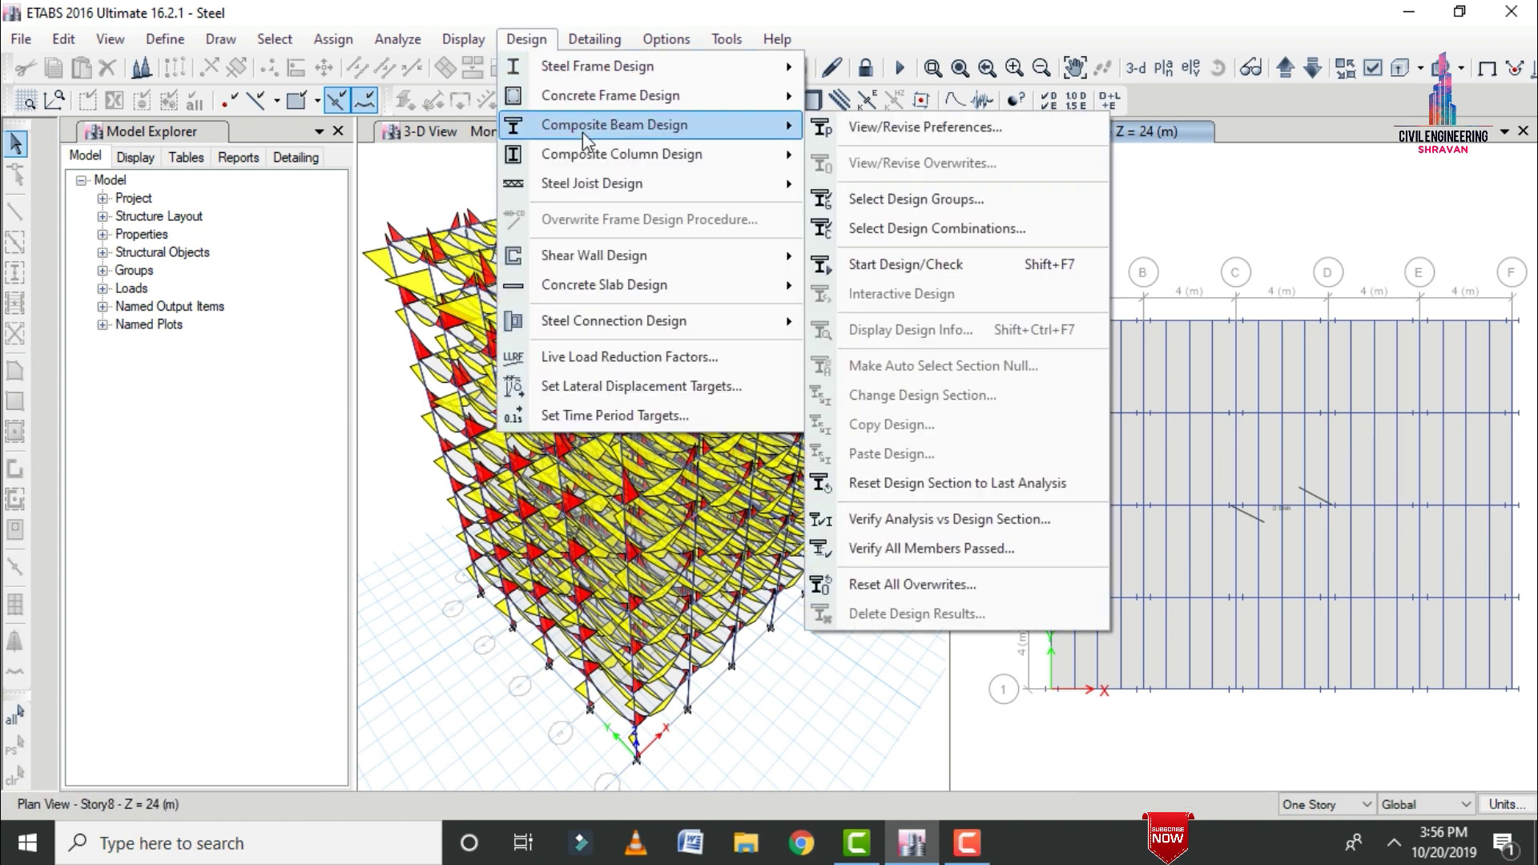
{"action": "left_click", "coordinate": [963, 264]}
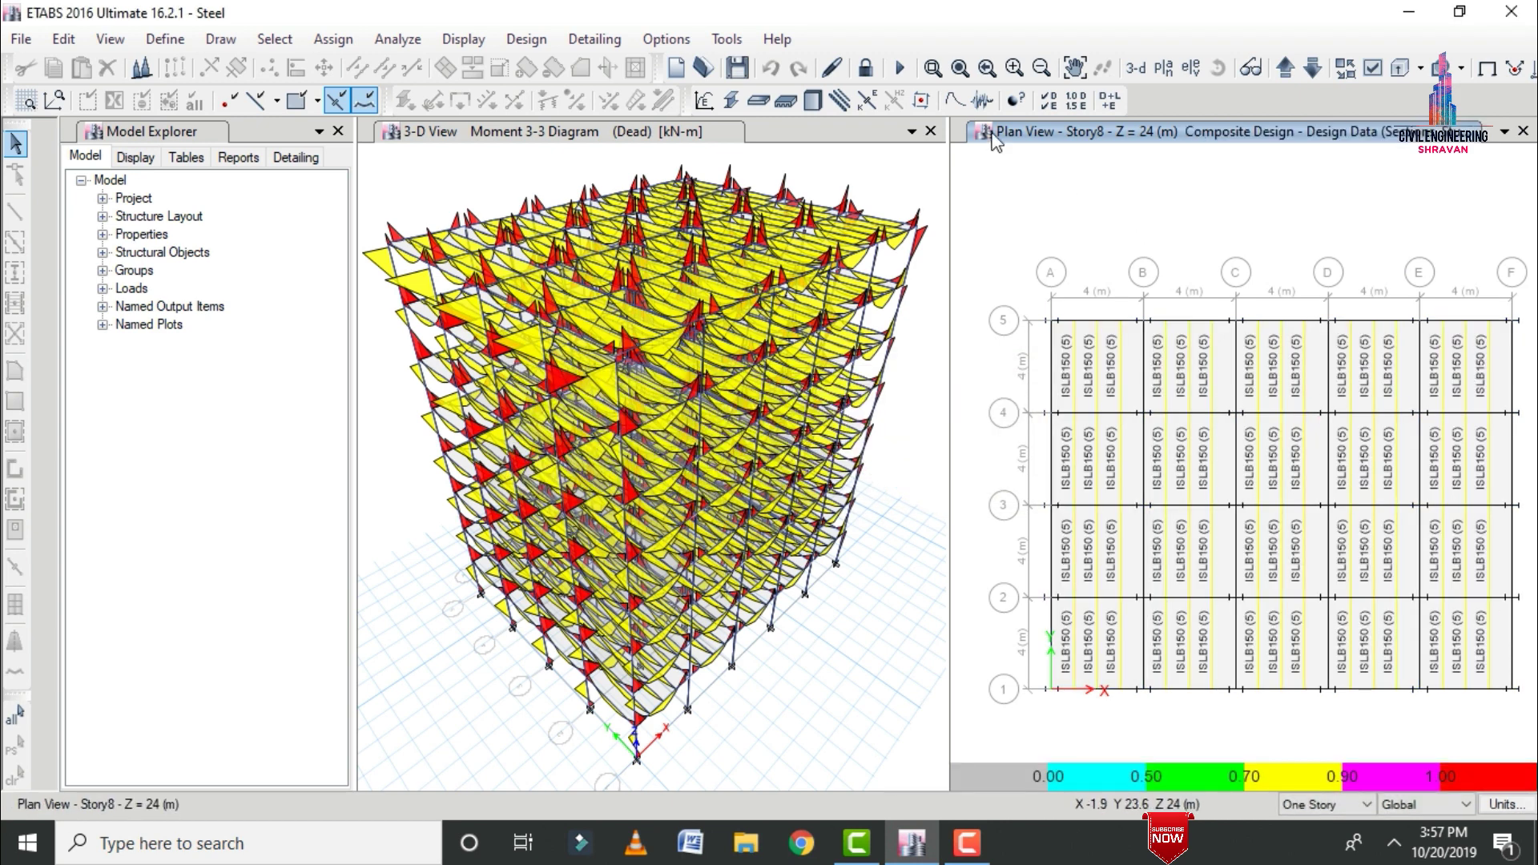
{"action": "left_click", "coordinate": [1130, 71]}
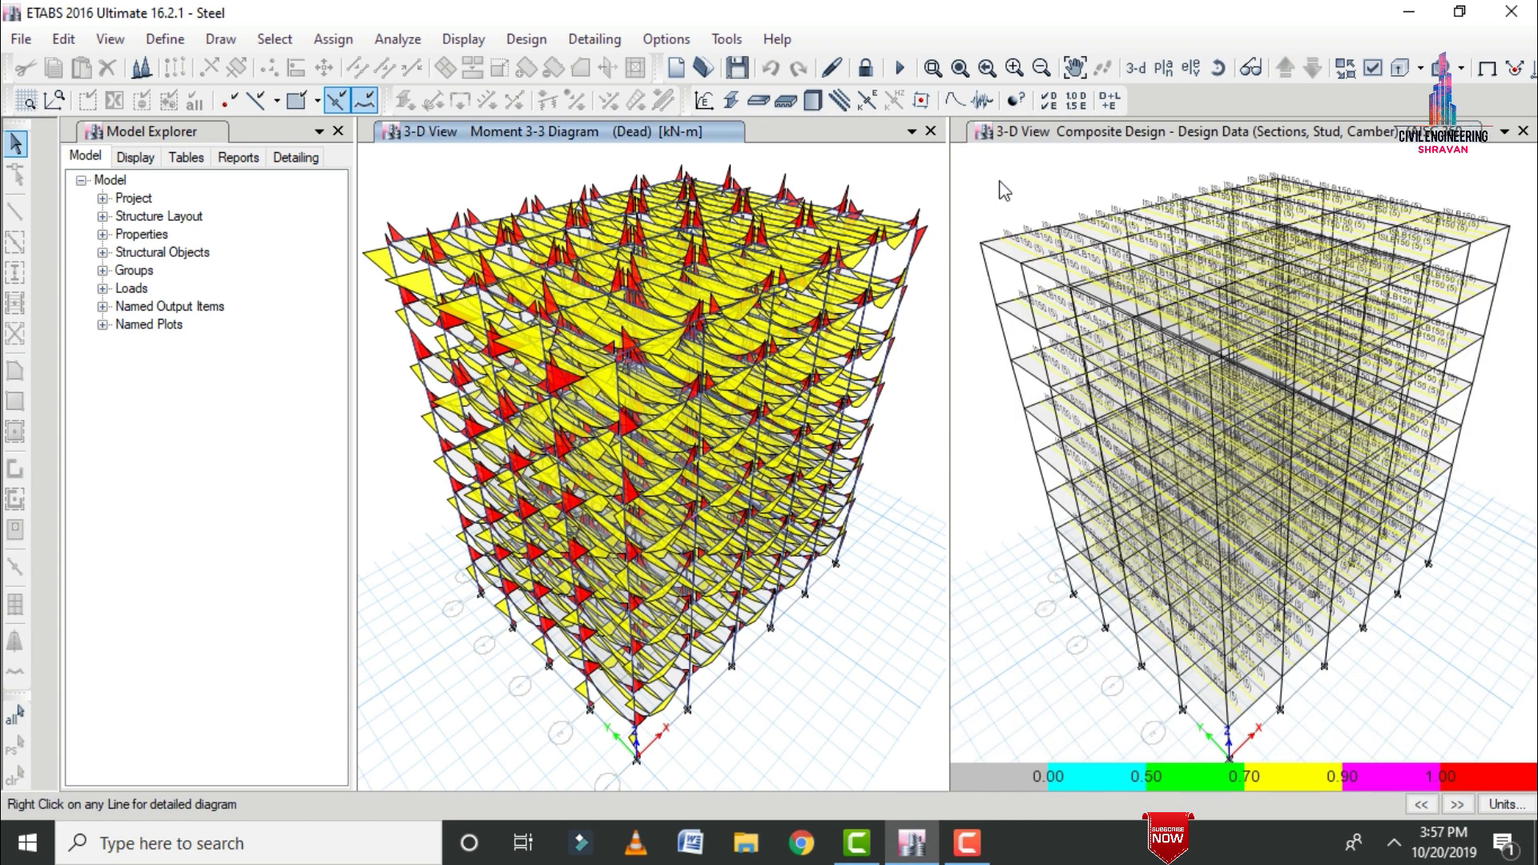
{"action": "left_click", "coordinate": [541, 48]}
{"action": "mouse_move", "coordinate": [561, 120]}
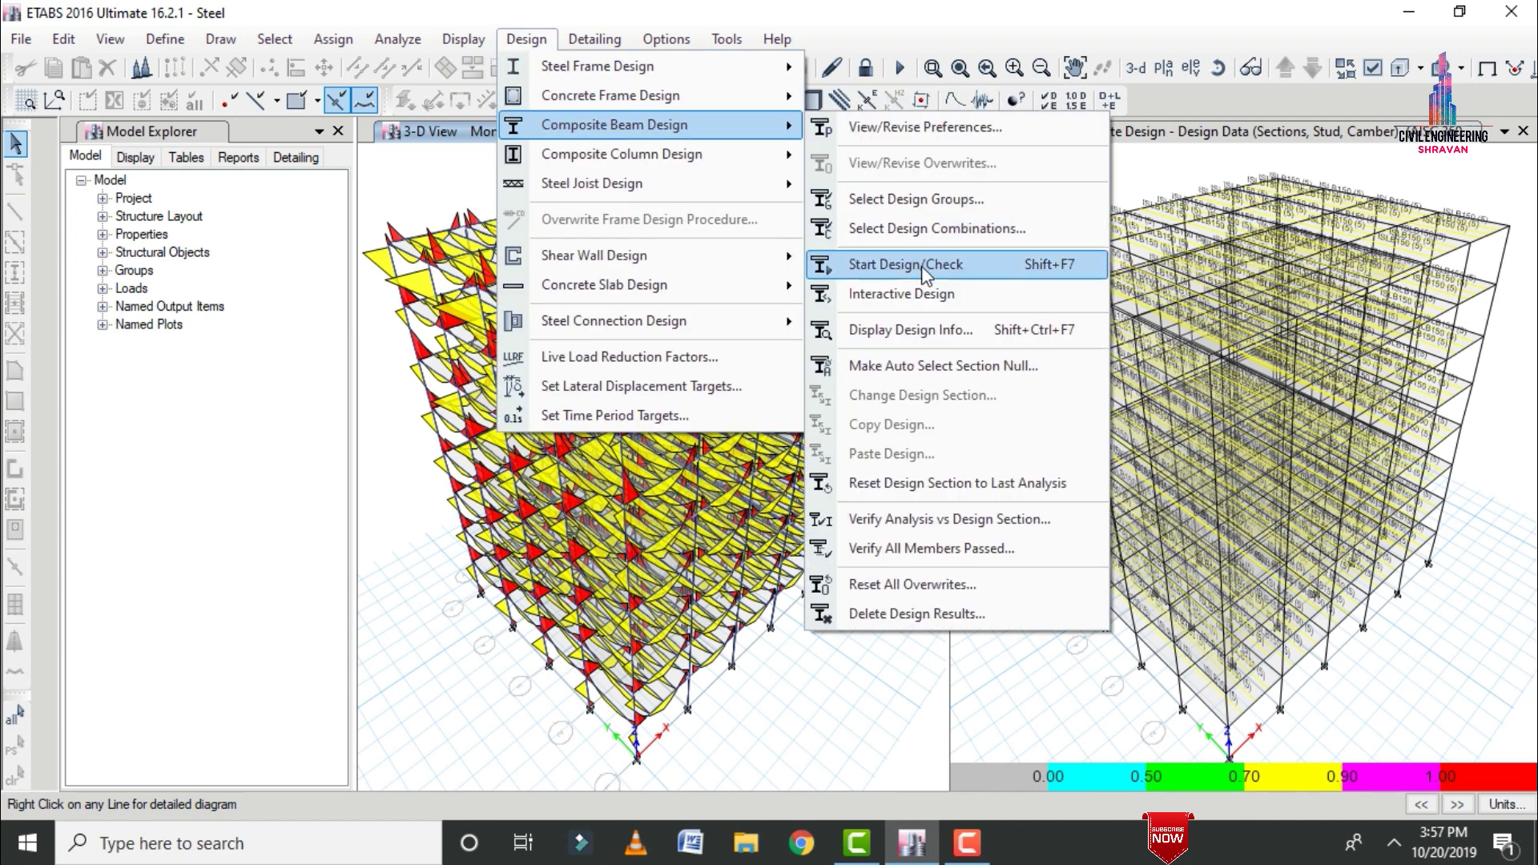
{"action": "left_click", "coordinate": [927, 520]}
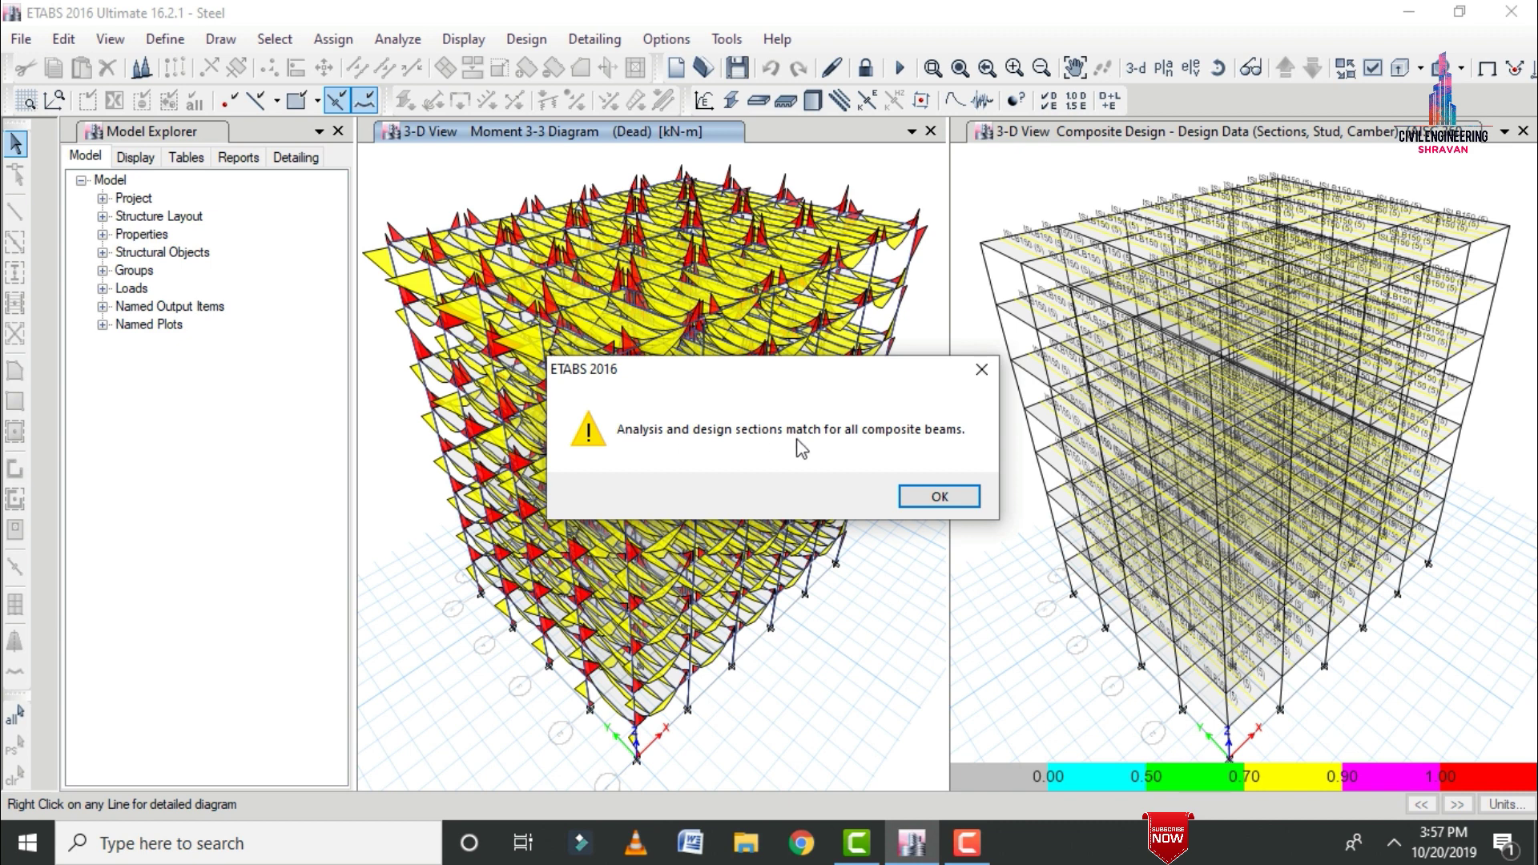
{"action": "left_click", "coordinate": [939, 497]}
{"action": "left_click", "coordinate": [527, 38]}
{"action": "mouse_move", "coordinate": [566, 125]}
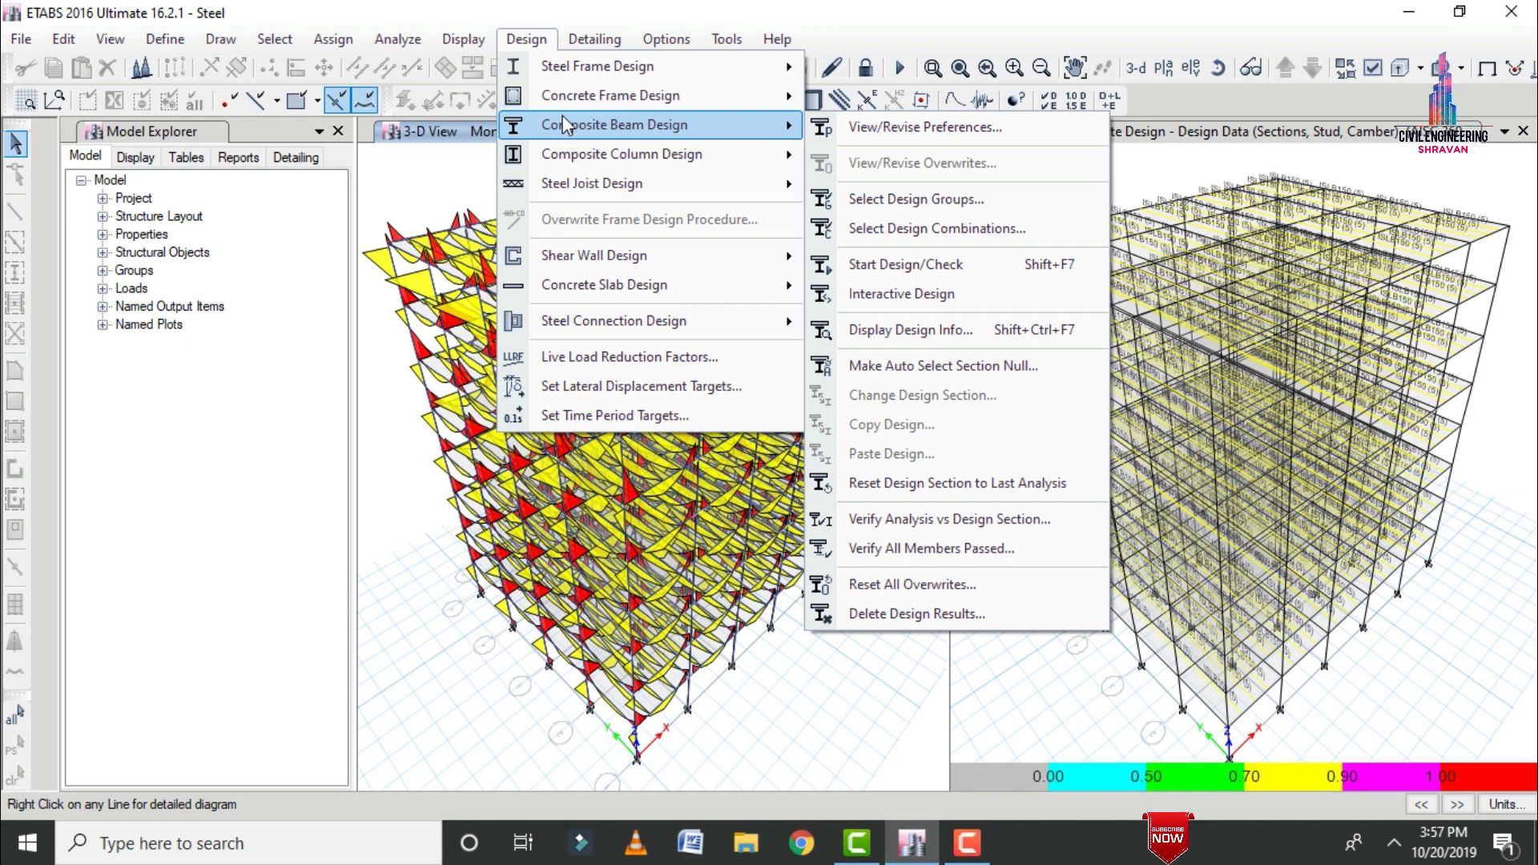
{"action": "left_click", "coordinate": [517, 40]}
{"action": "left_click", "coordinate": [513, 41]}
{"action": "mouse_move", "coordinate": [614, 127]}
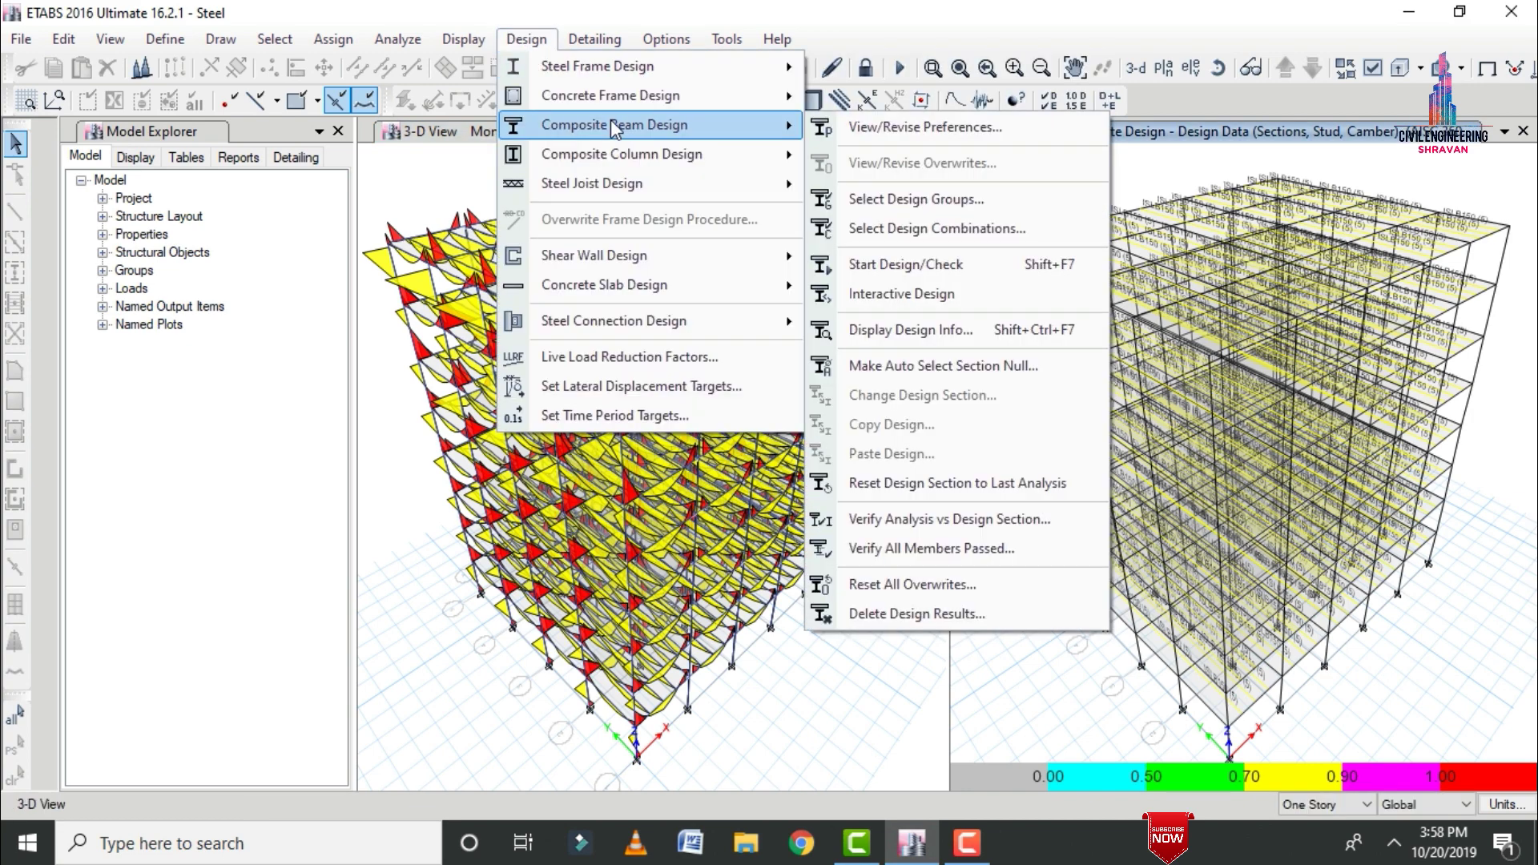
{"action": "left_click", "coordinate": [947, 551]}
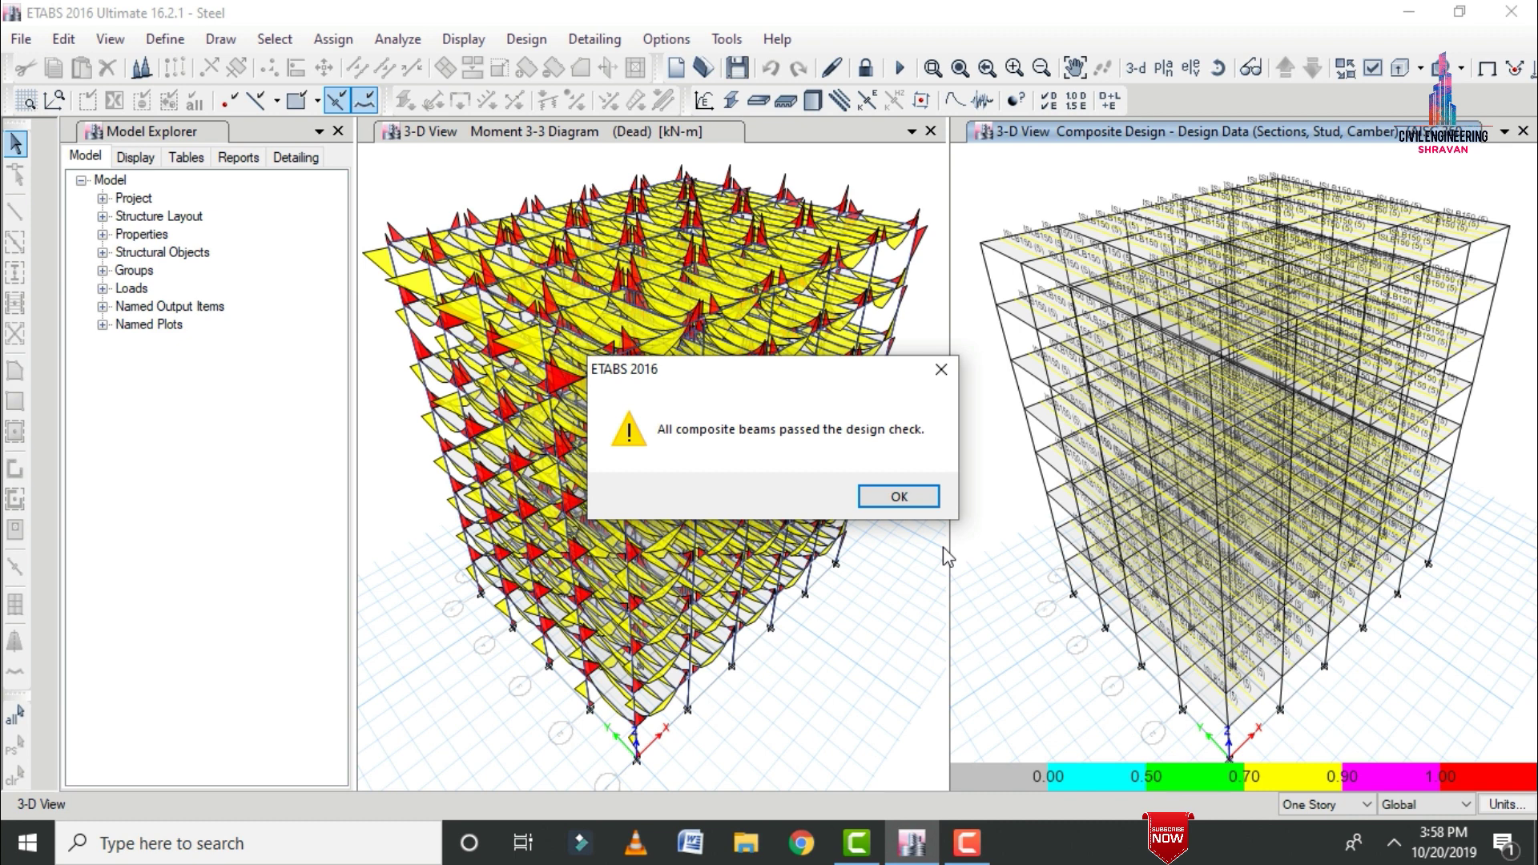
{"action": "left_click", "coordinate": [898, 497]}
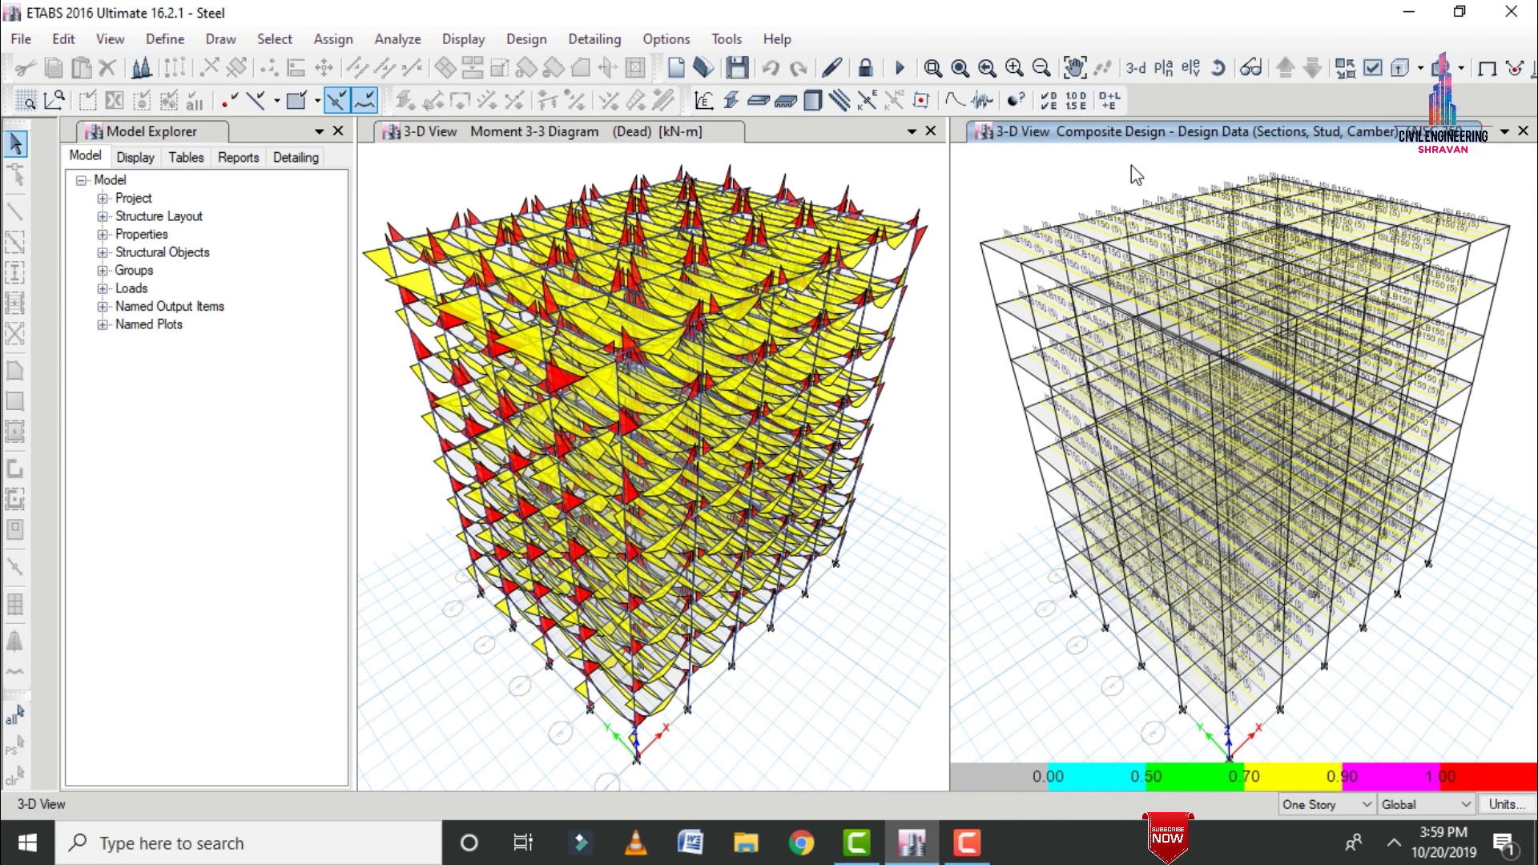
Make auto-select sections null for composite beams, accepting their current design sections.
{"action": "left_click", "coordinate": [543, 41]}
{"action": "mouse_move", "coordinate": [591, 123]}
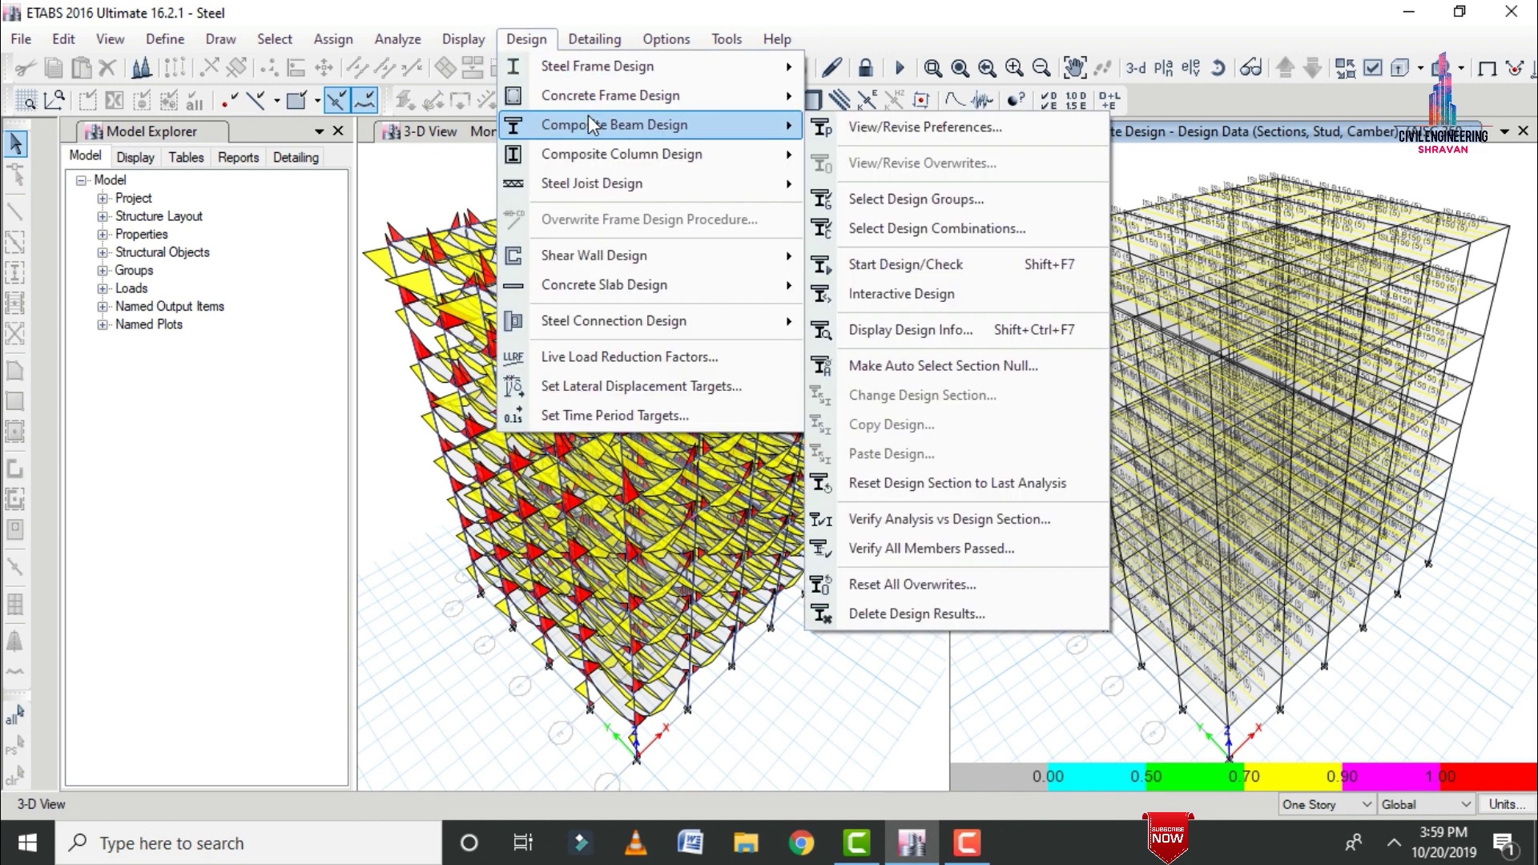
{"action": "left_click", "coordinate": [927, 372]}
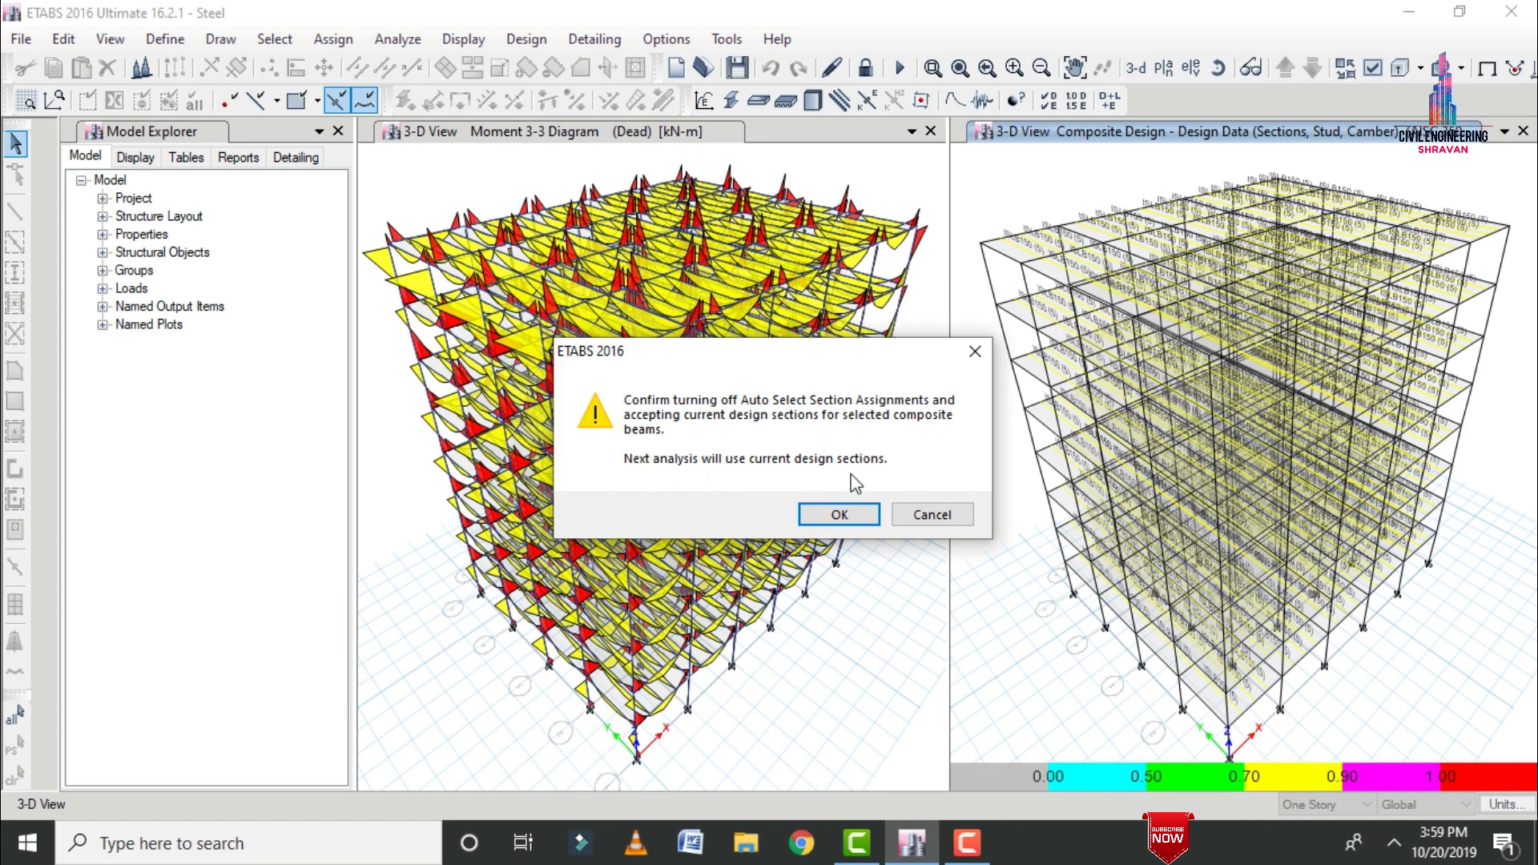
{"action": "left_click", "coordinate": [854, 522]}
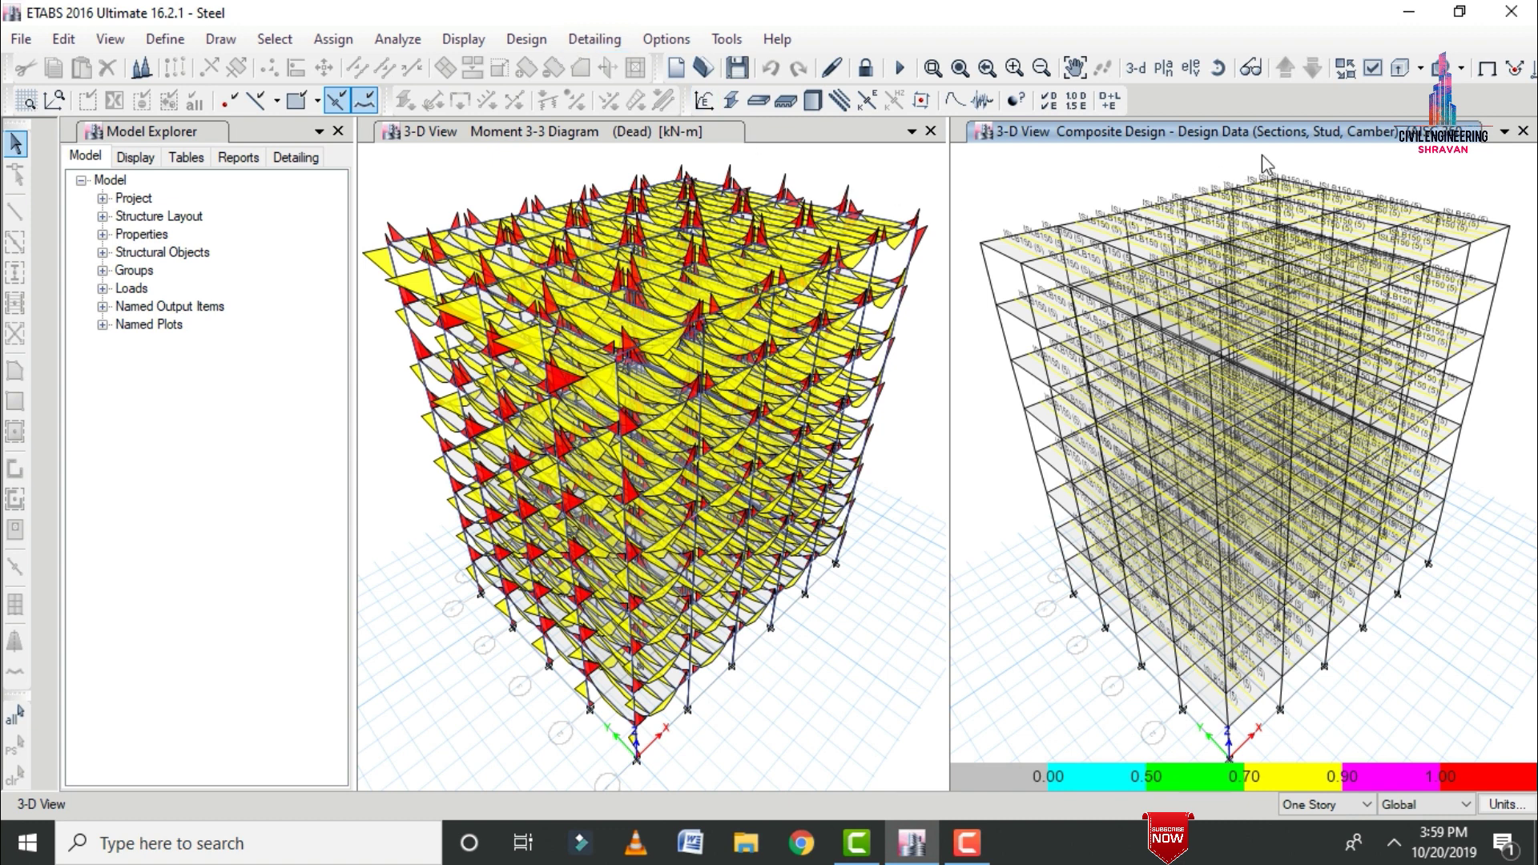
Open the composite design review and detailed report for beam B59.
{"action": "left_click", "coordinate": [1027, 257]}
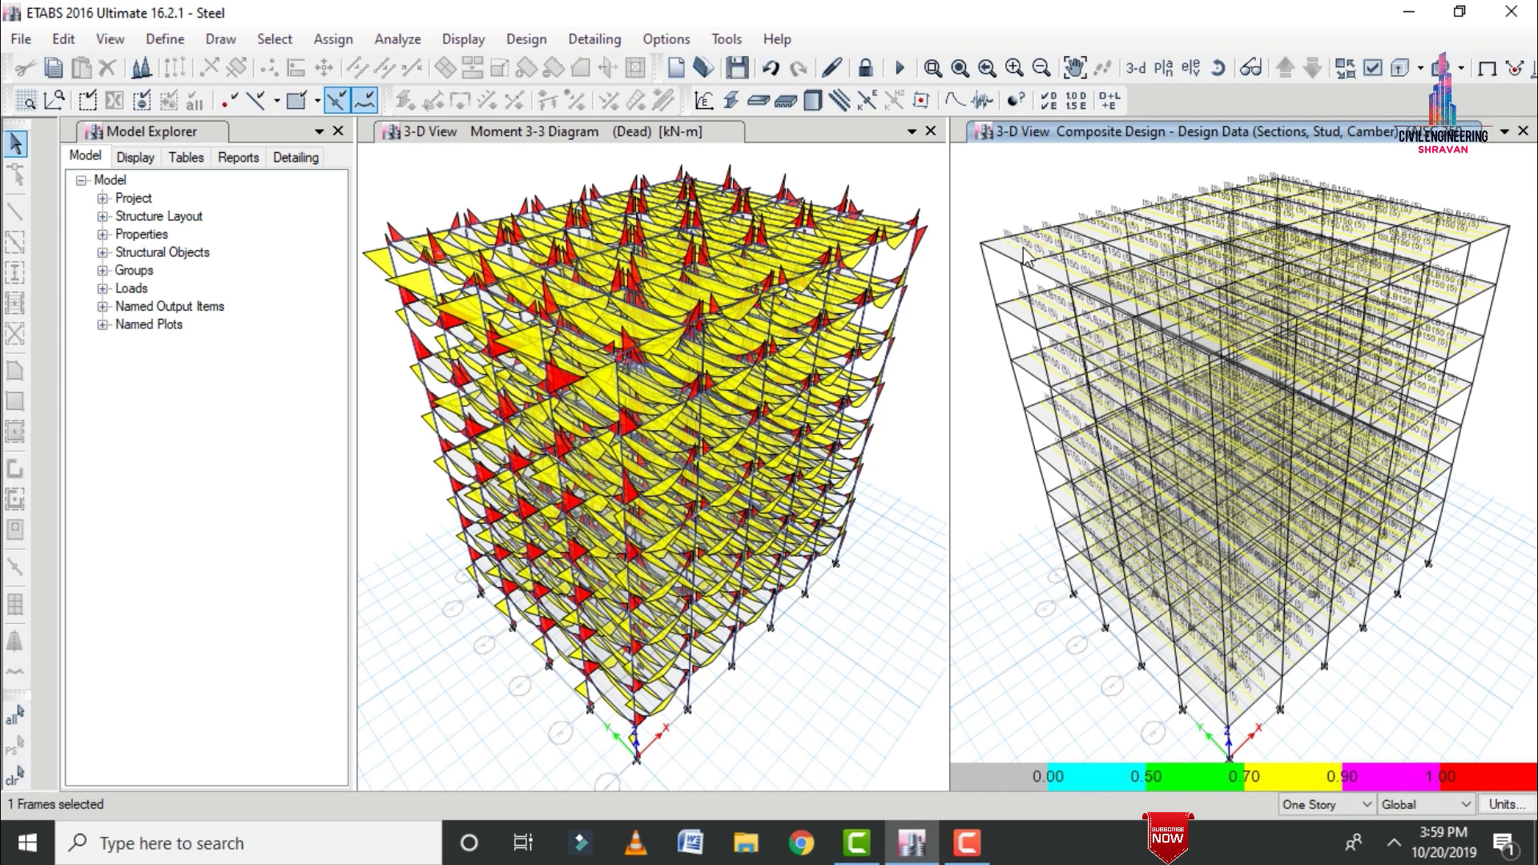
{"action": "right_click", "coordinate": [1021, 246]}
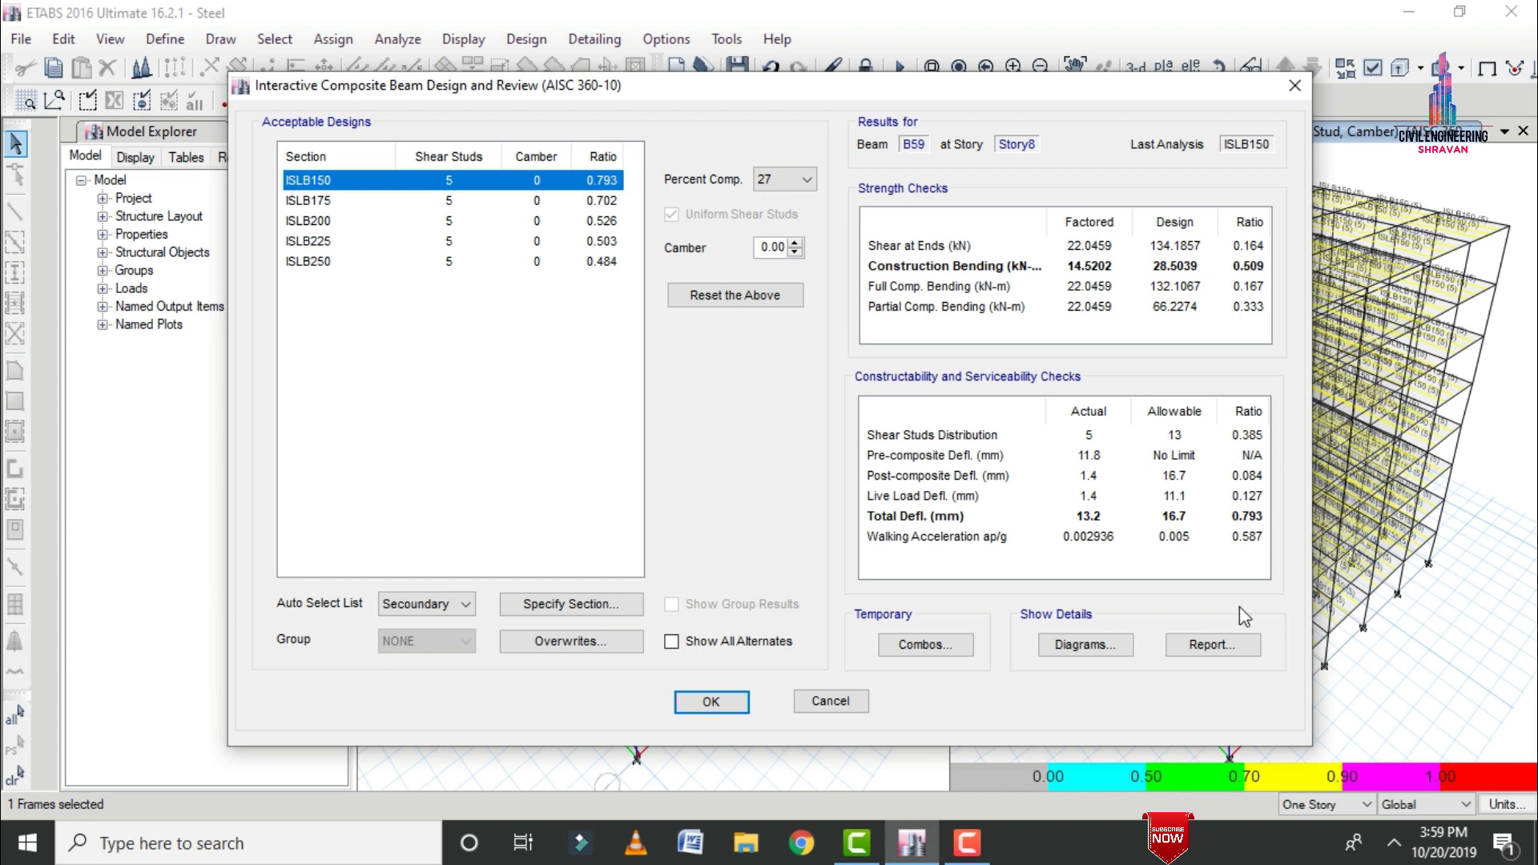
{"action": "left_click", "coordinate": [1194, 649]}
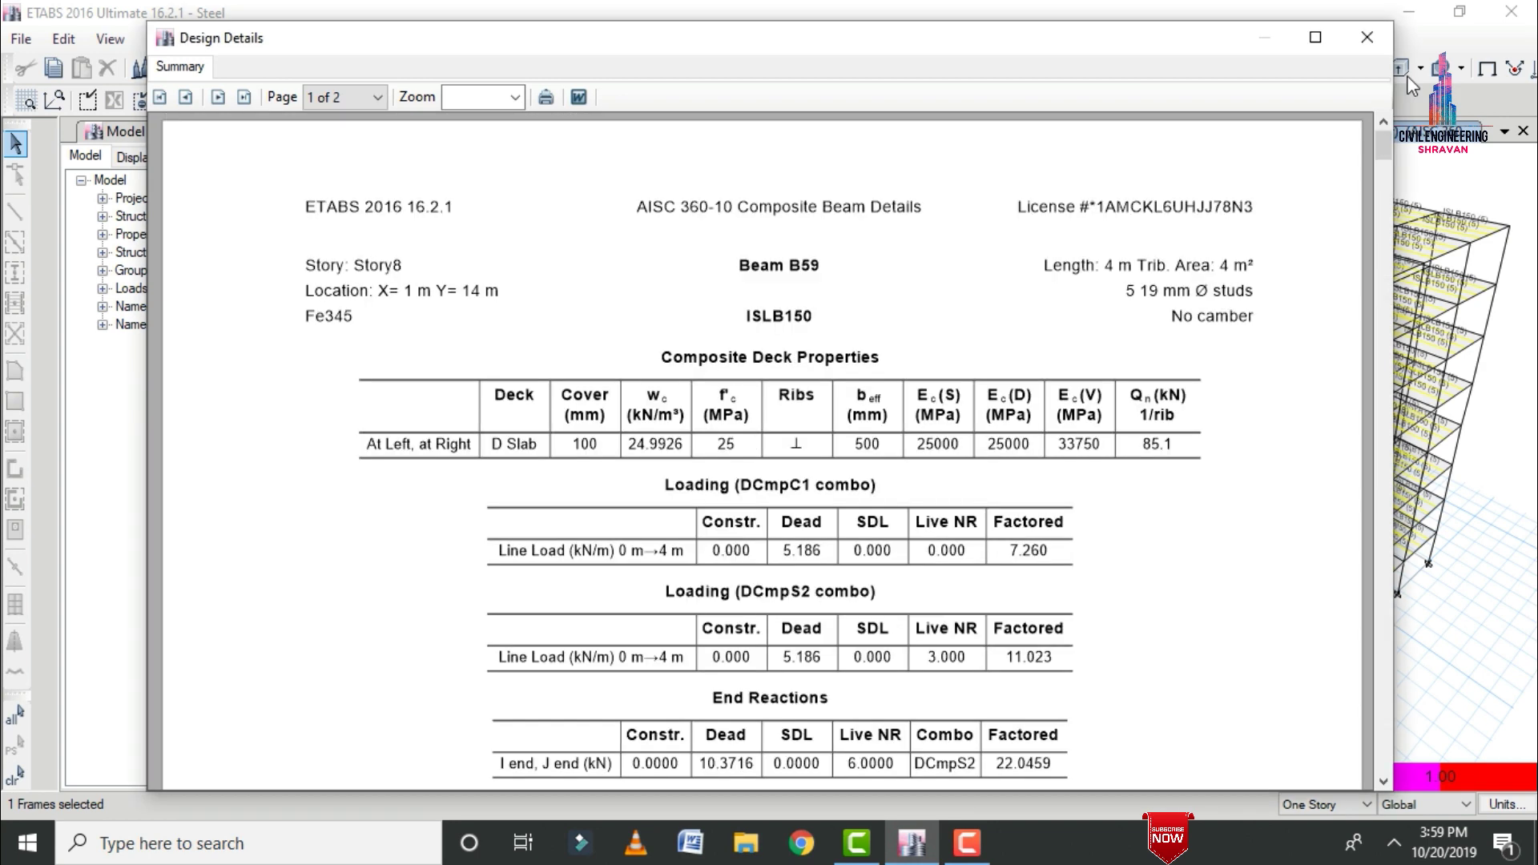
Read the maximized B59 report (ISLB150, 5 studs, ratio 0.793), then close it and the review.
{"action": "left_click", "coordinate": [1316, 38]}
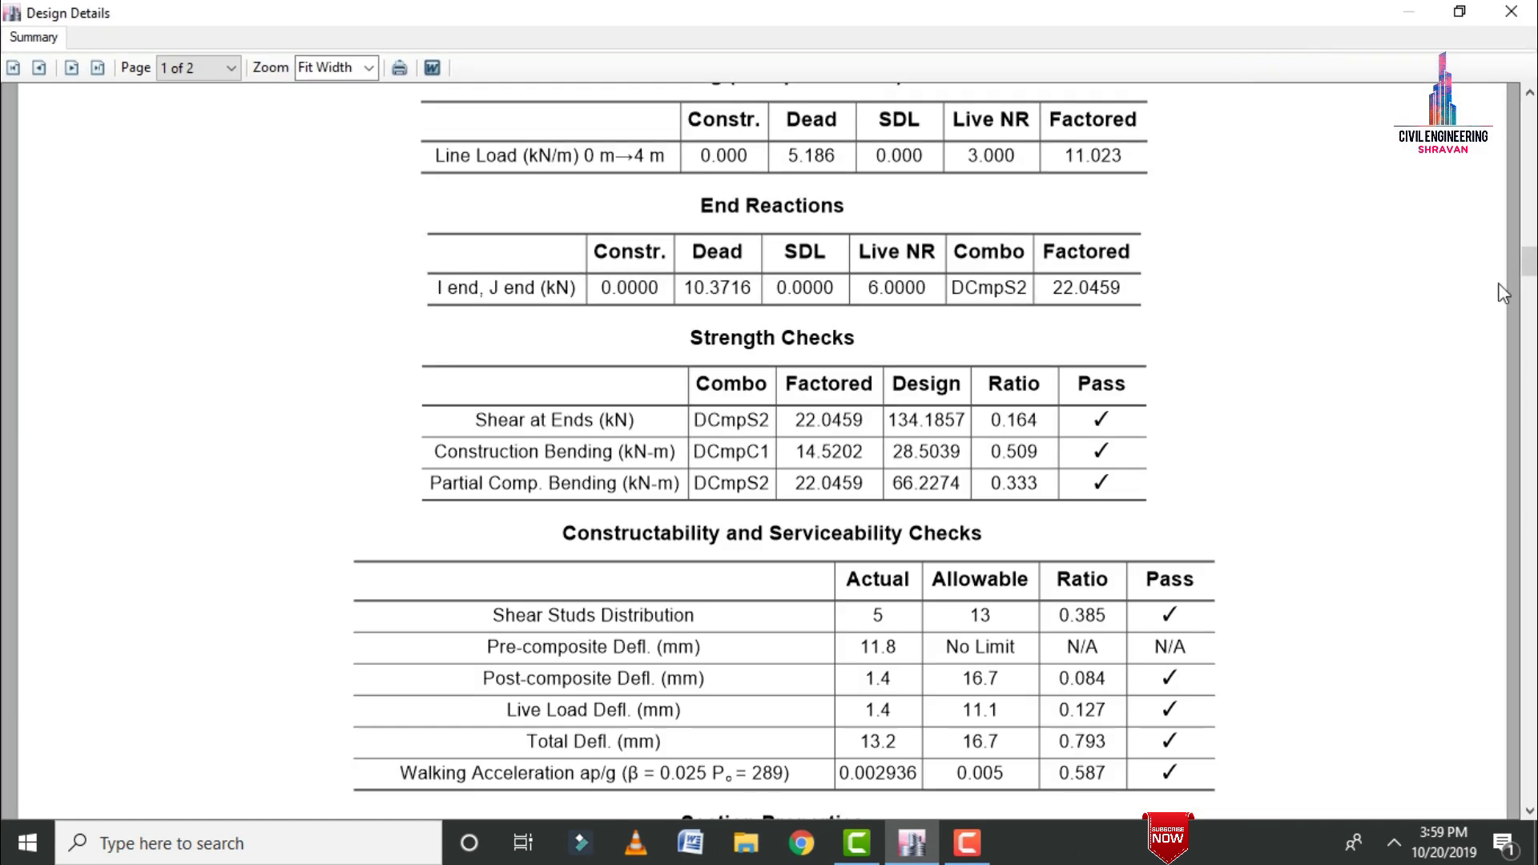
{"action": "scroll", "coordinate": [806, 223], "scroll_direction": "up", "scroll_amount": 7}
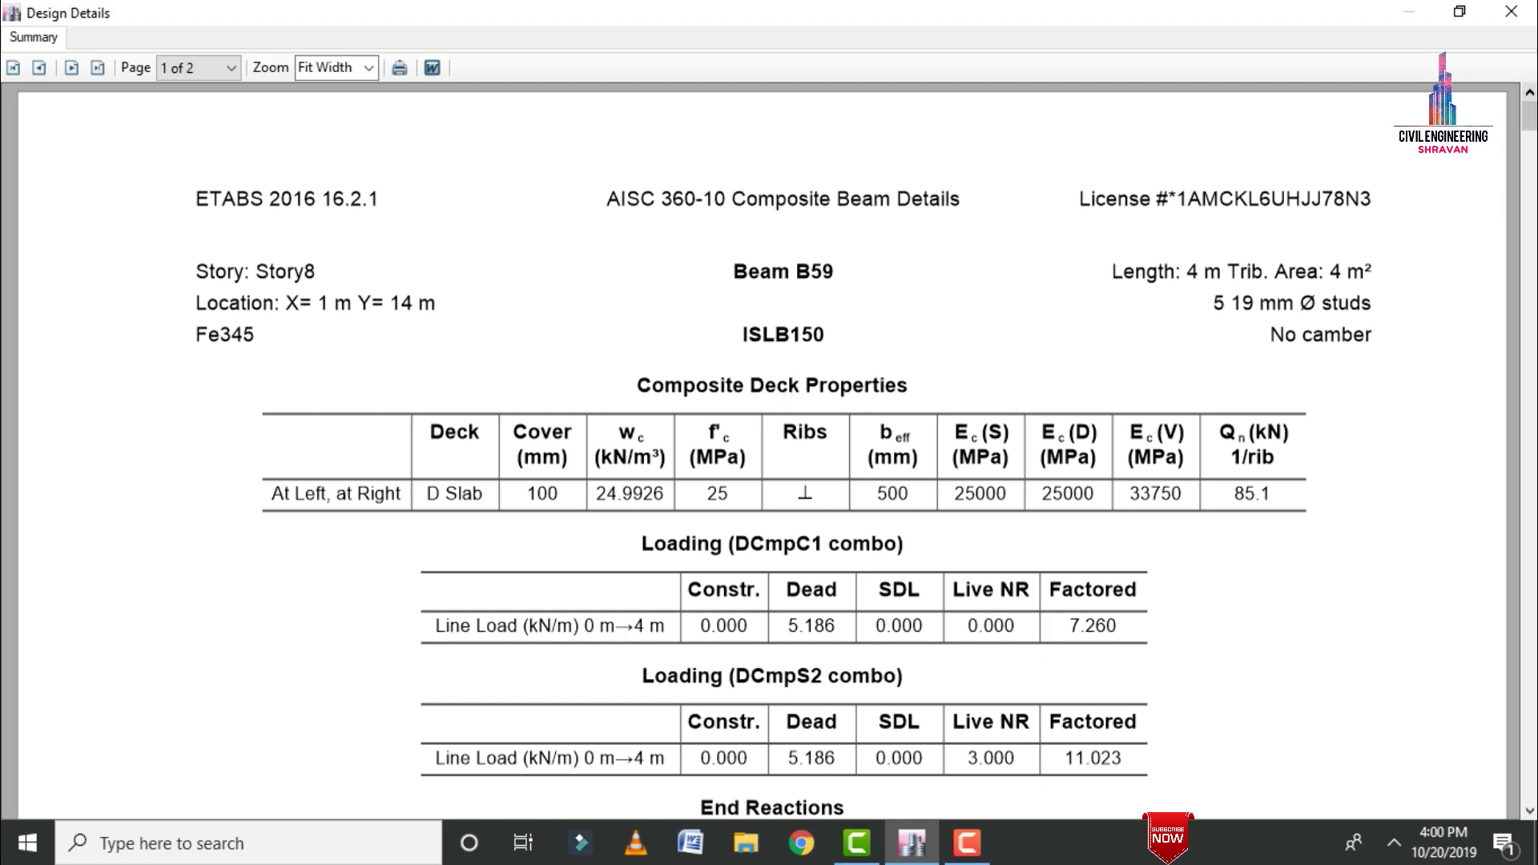
{"action": "mouse_move", "coordinate": [1530, 111]}
{"action": "left_mouse_down"}
{"action": "mouse_move", "coordinate": [1531, 494]}
{"action": "mouse_move", "coordinate": [1531, 112]}
{"action": "left_mouse_up"}
{"action": "left_click", "coordinate": [1511, 11]}
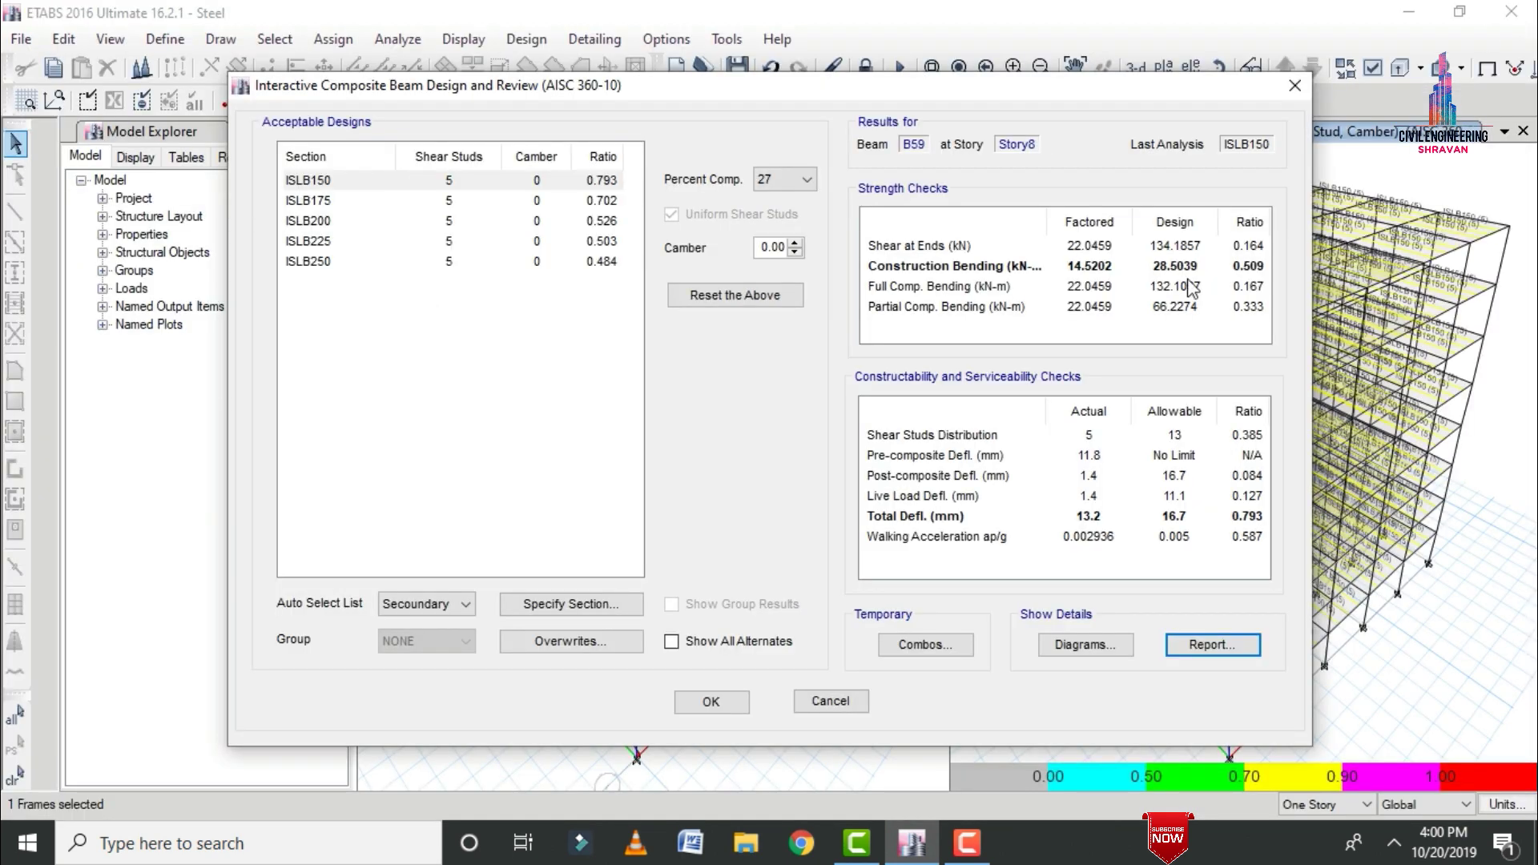
{"action": "left_click", "coordinate": [836, 709]}
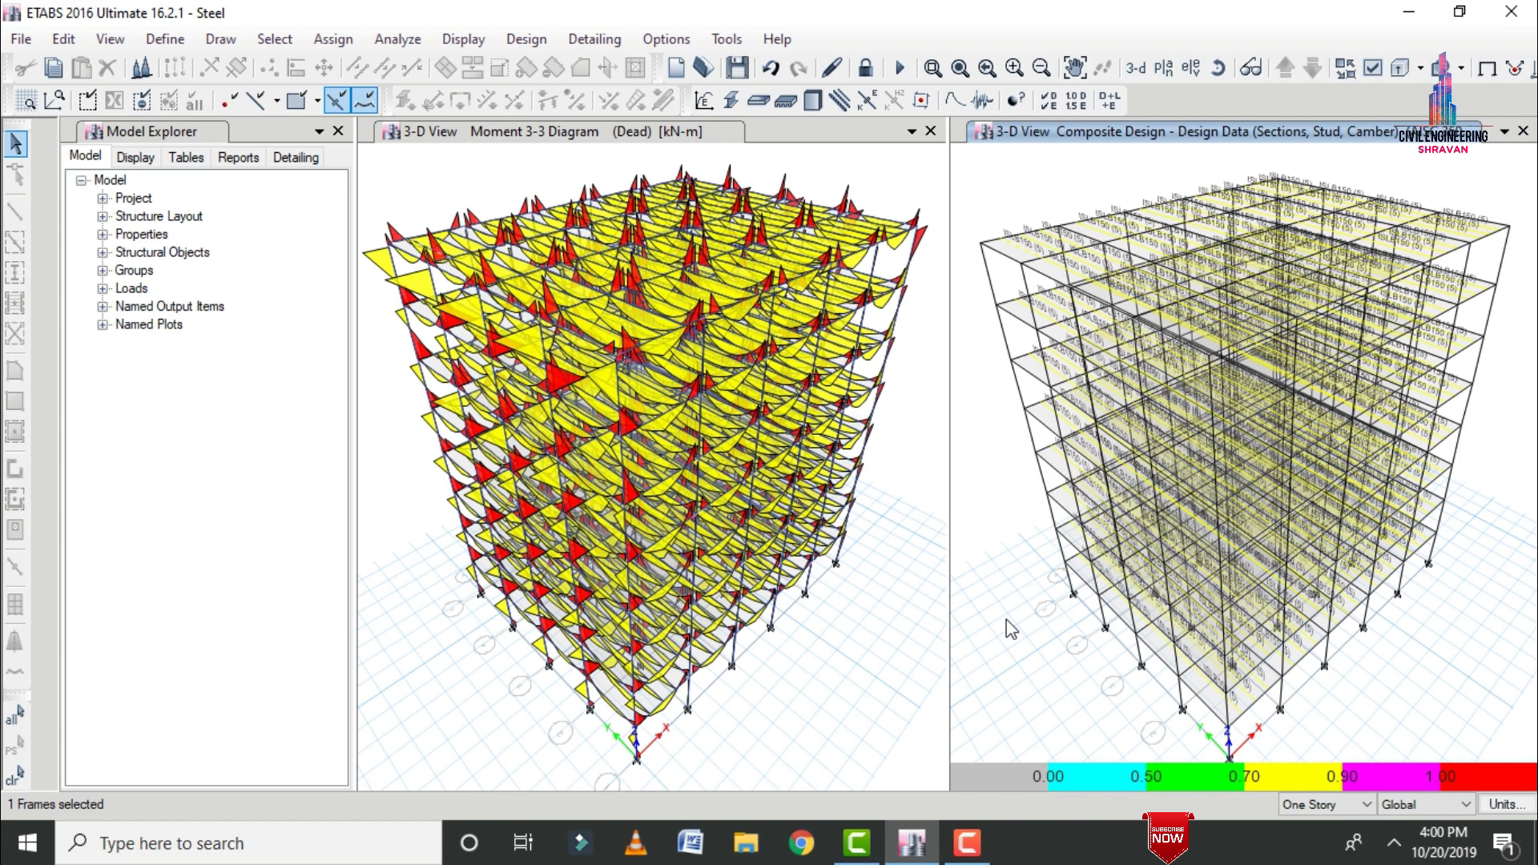
{"action": "left_click", "coordinate": [526, 38]}
{"action": "mouse_move", "coordinate": [573, 75]}
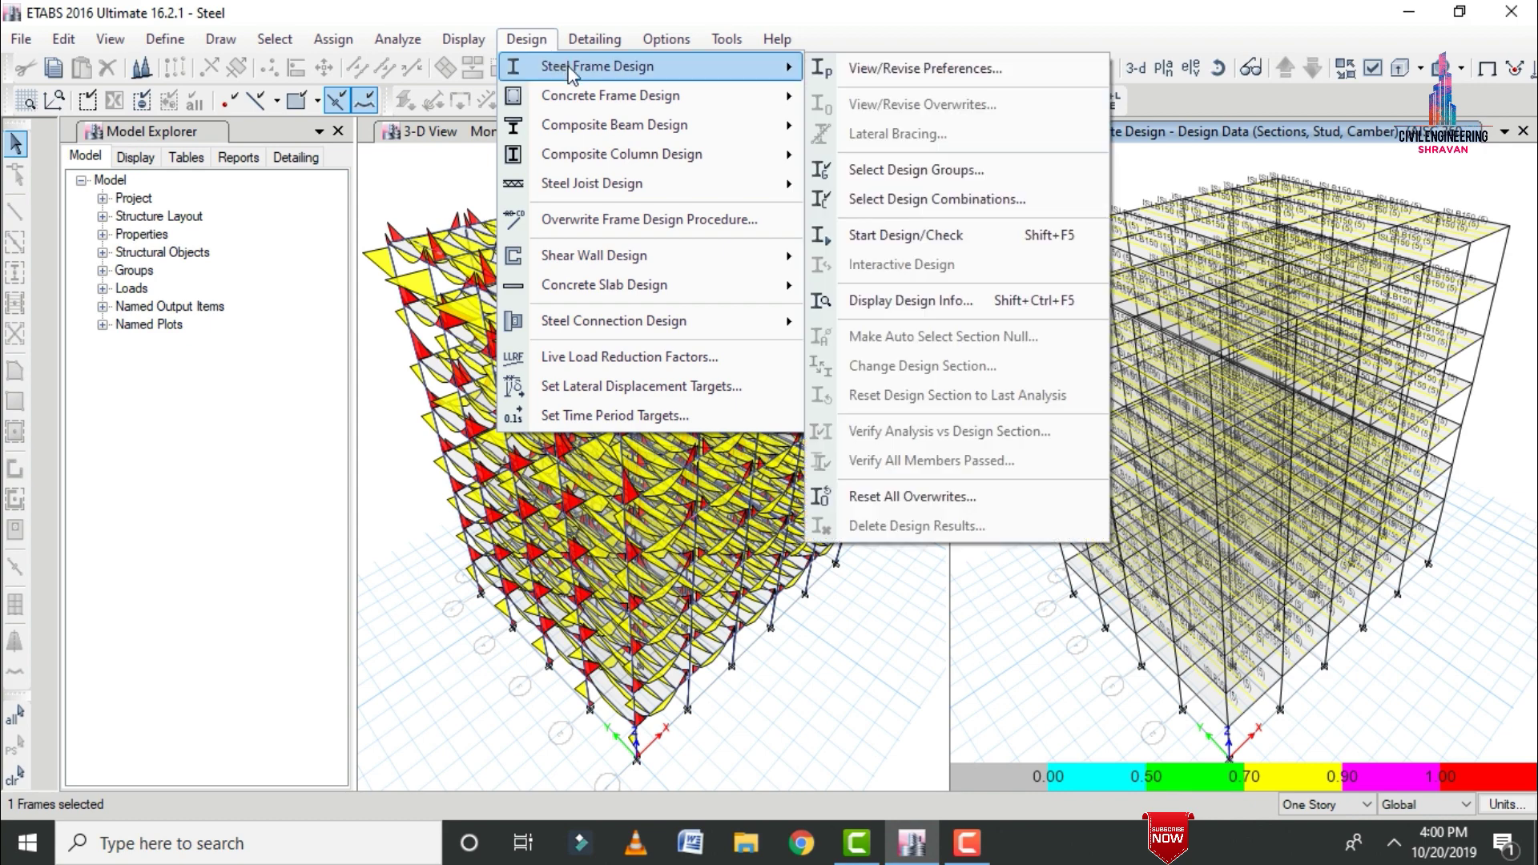
{"action": "left_click", "coordinate": [907, 71]}
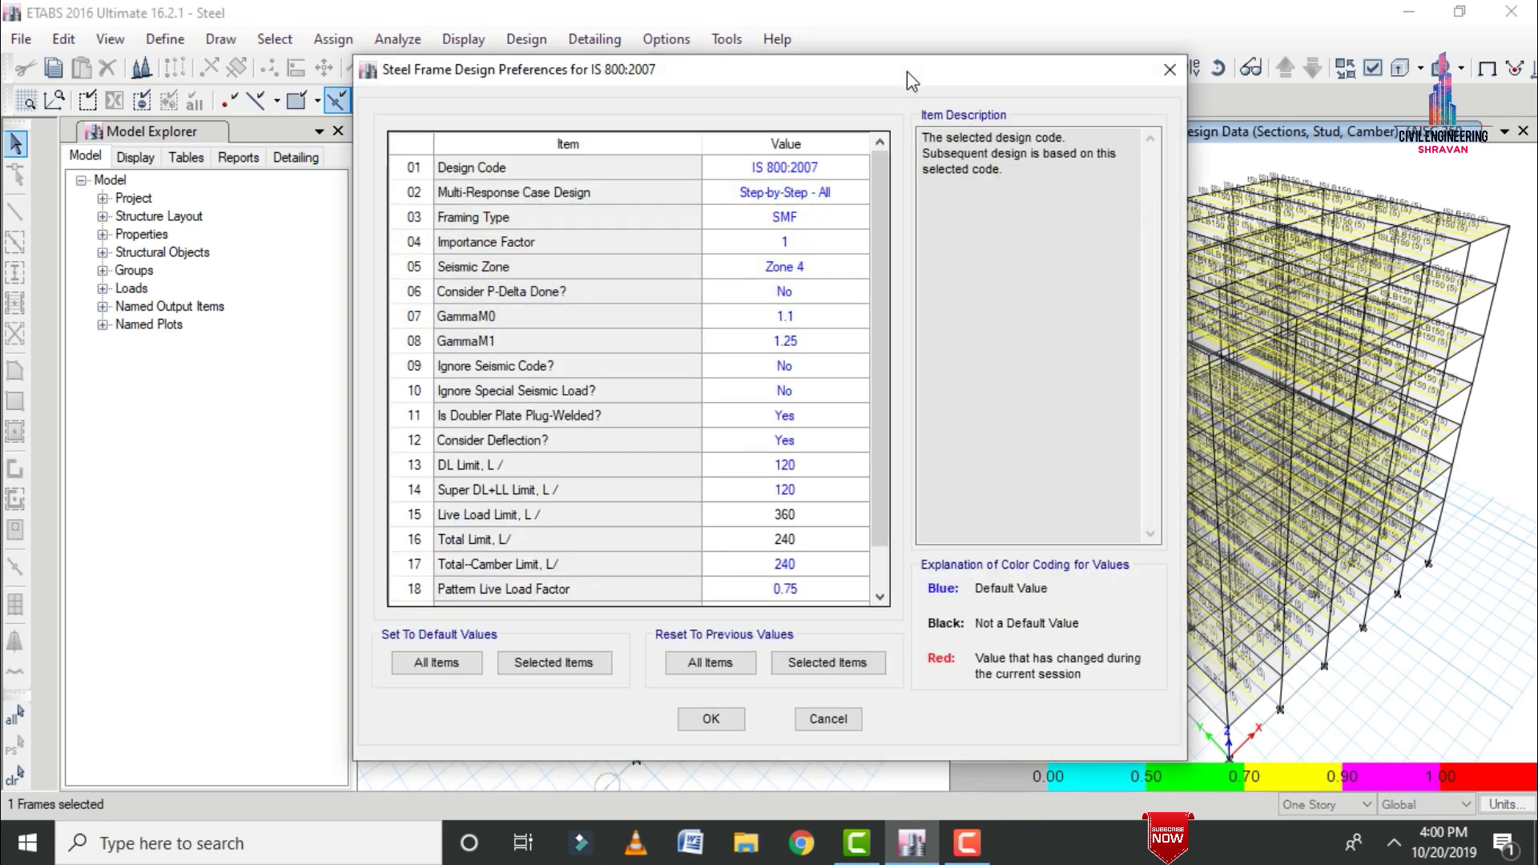
{"action": "left_click", "coordinate": [810, 172]}
{"action": "left_click", "coordinate": [809, 172]}
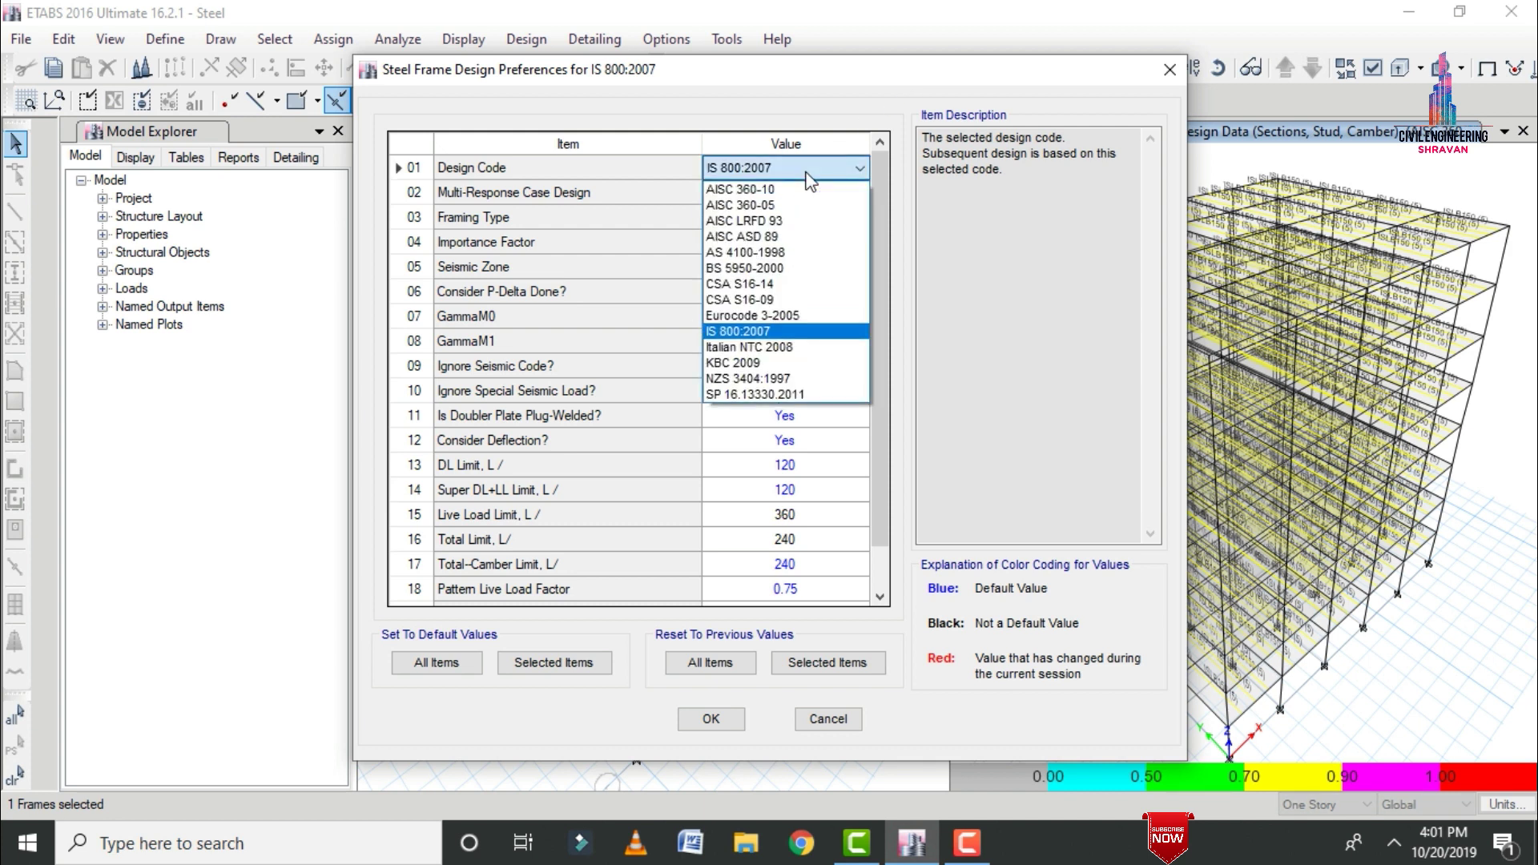
{"action": "left_click", "coordinate": [809, 178]}
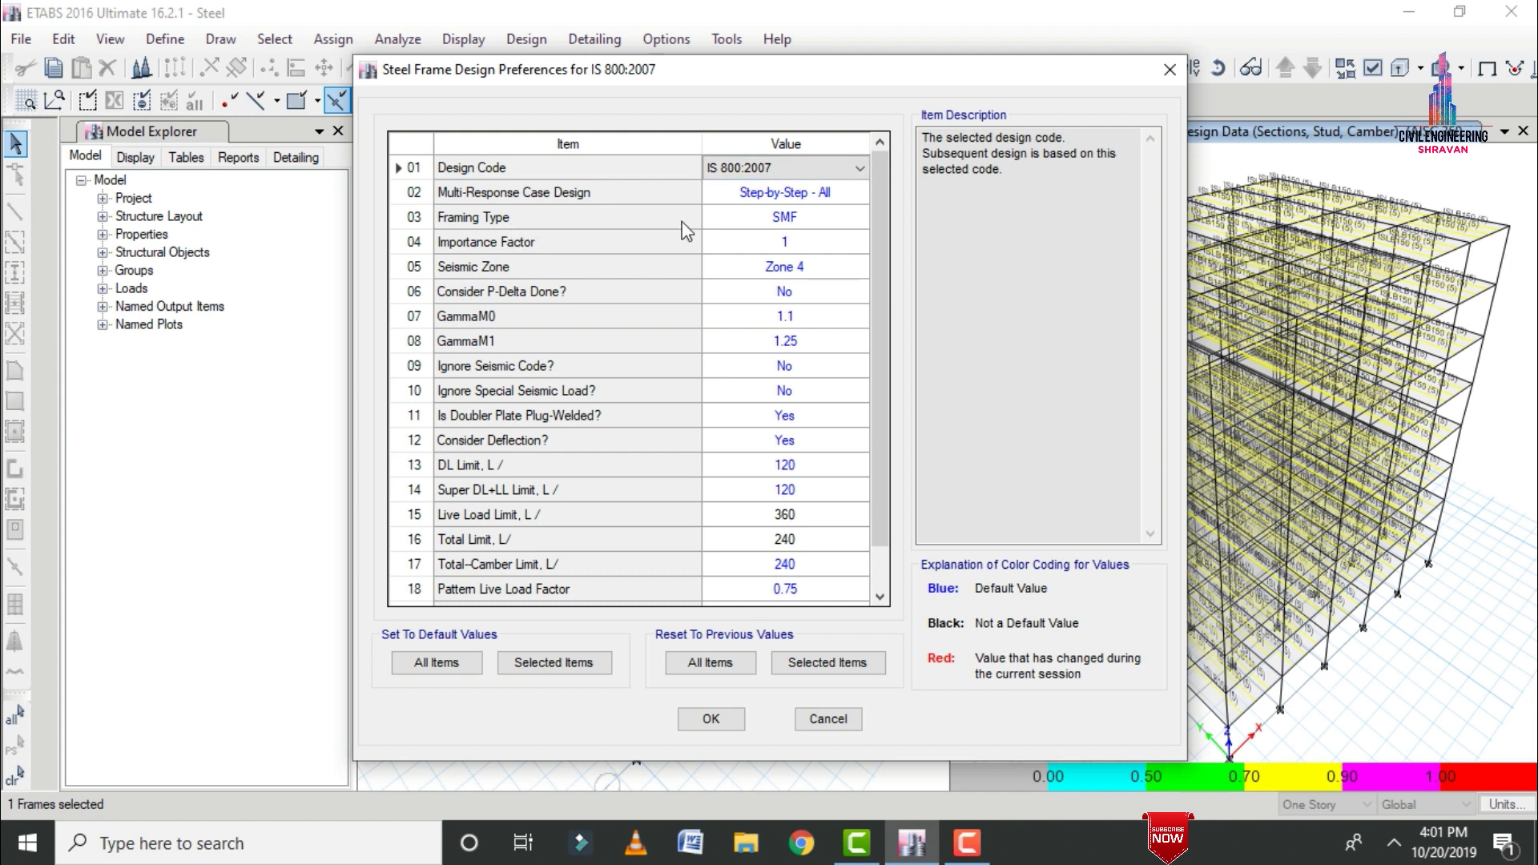
{"action": "left_click", "coordinate": [781, 220]}
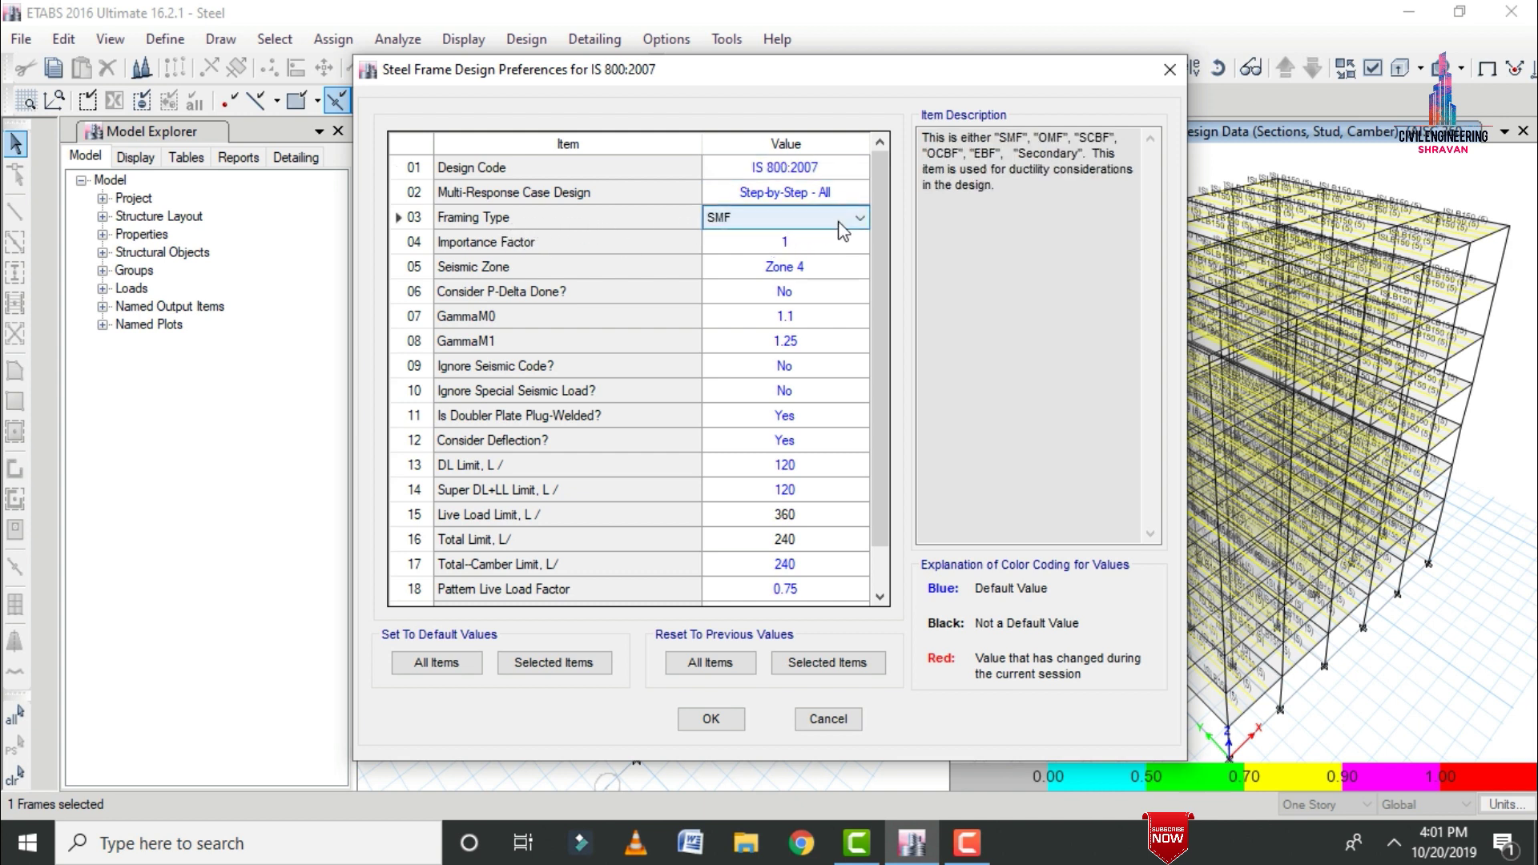
{"action": "left_click", "coordinate": [711, 719]}
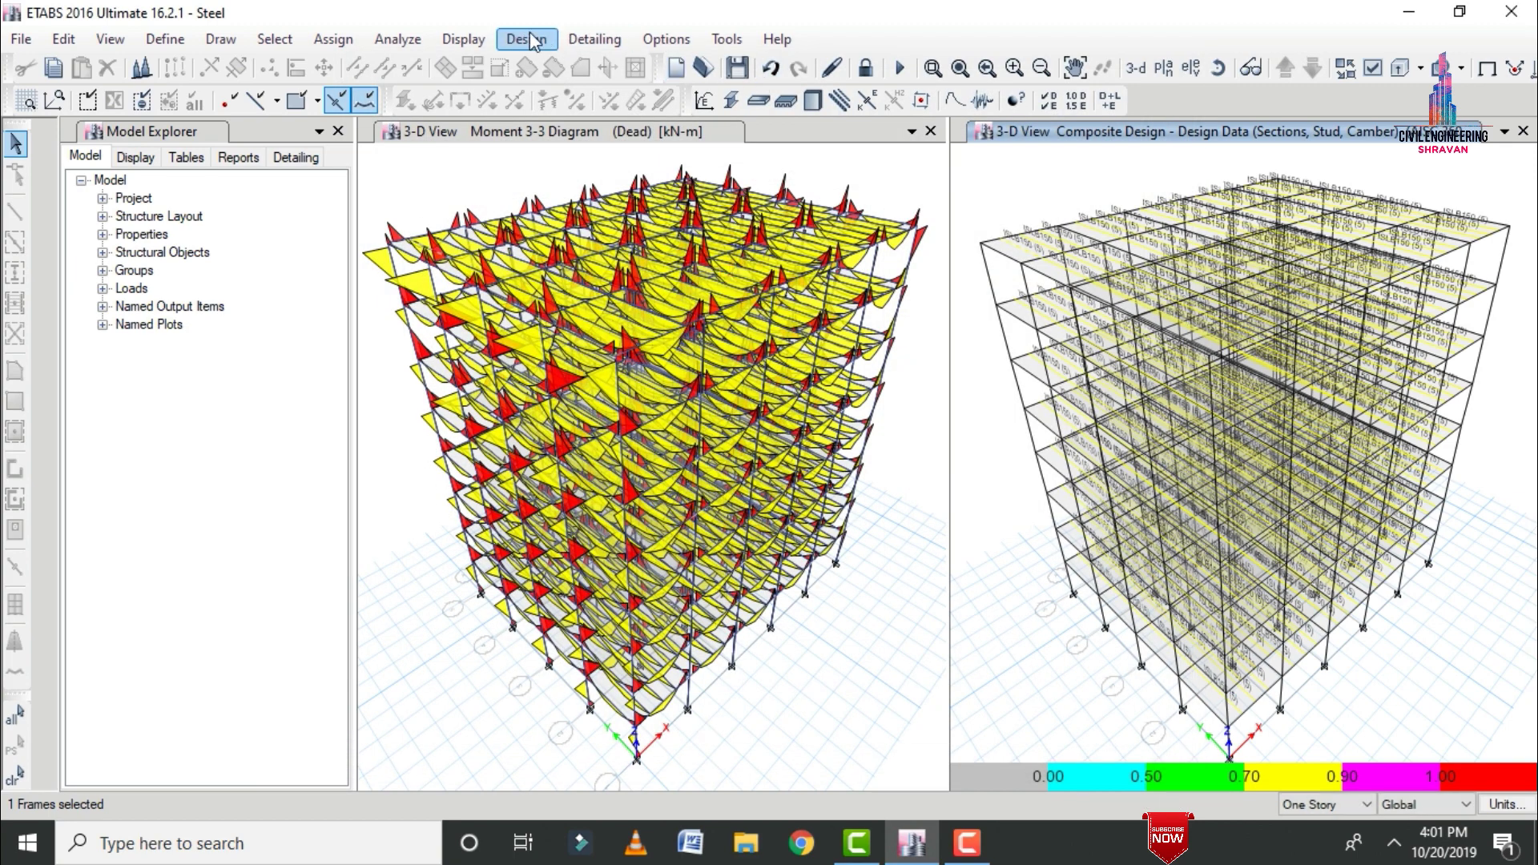
{"action": "left_click", "coordinate": [523, 39]}
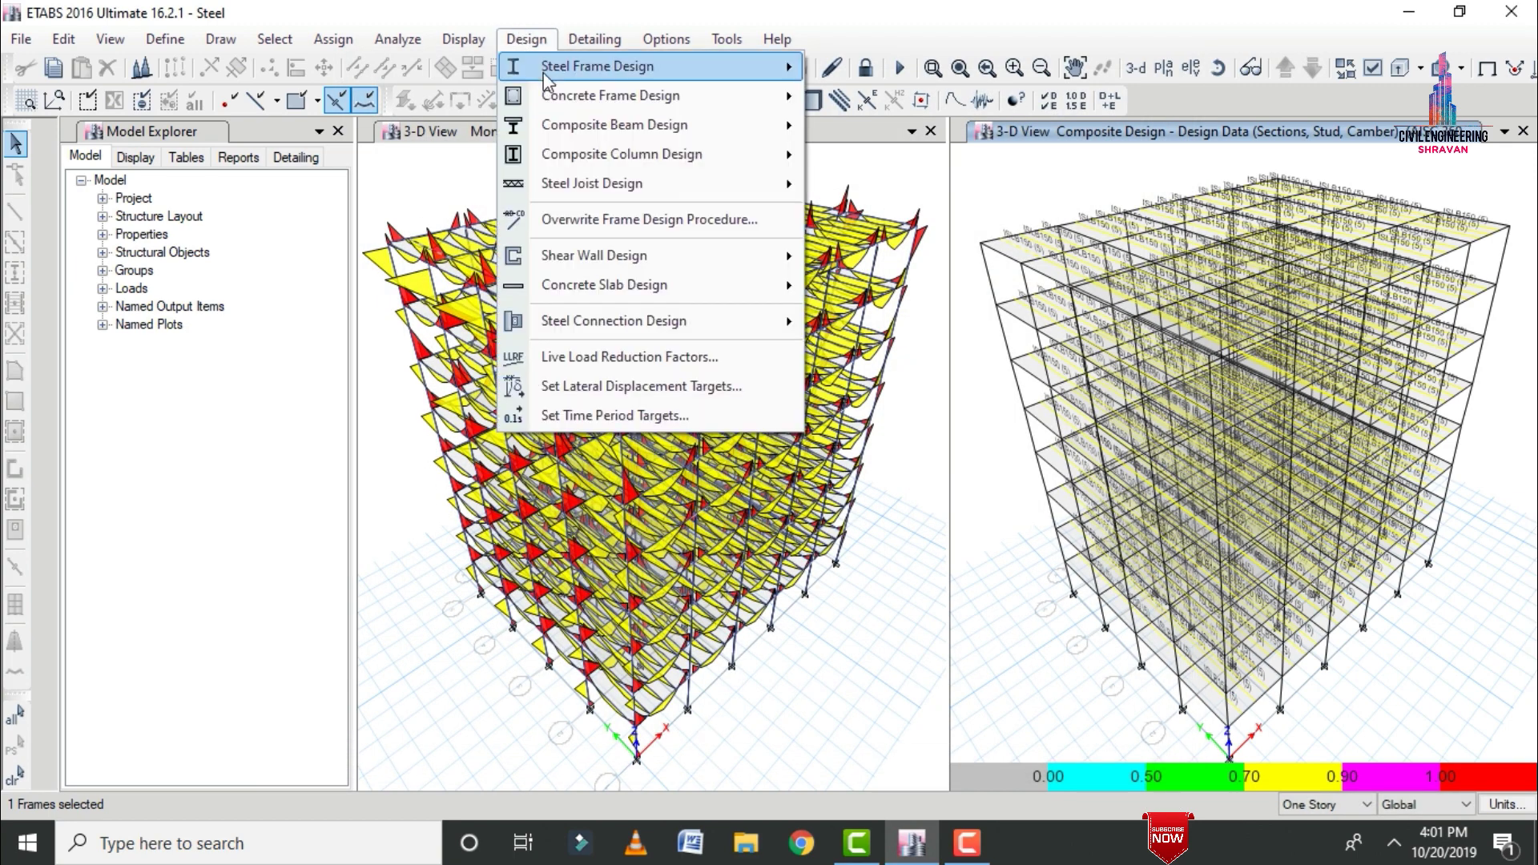
{"action": "mouse_move", "coordinate": [543, 70]}
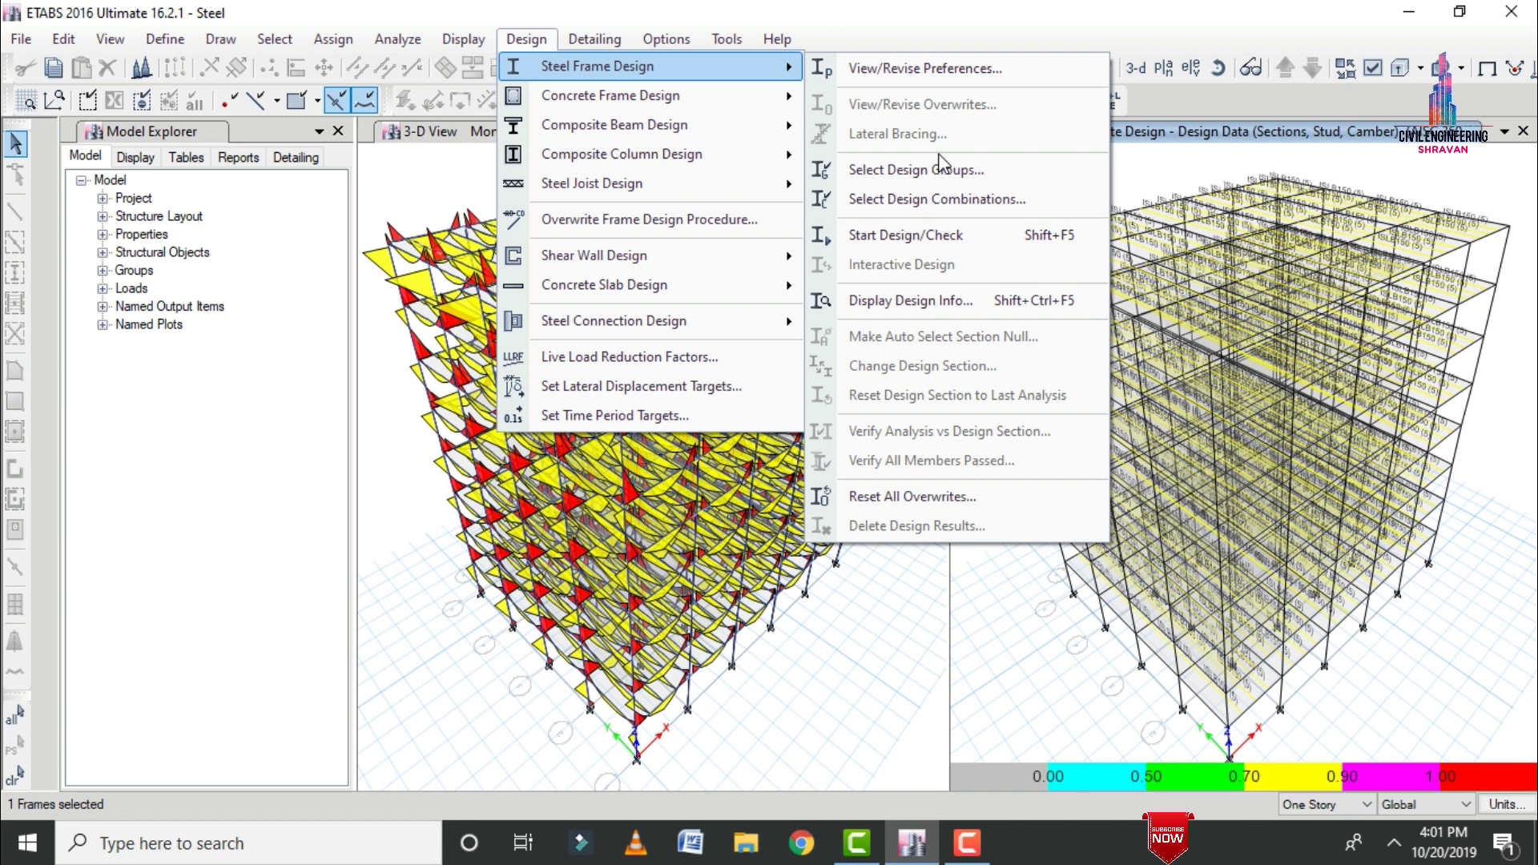
{"action": "left_click", "coordinate": [946, 188]}
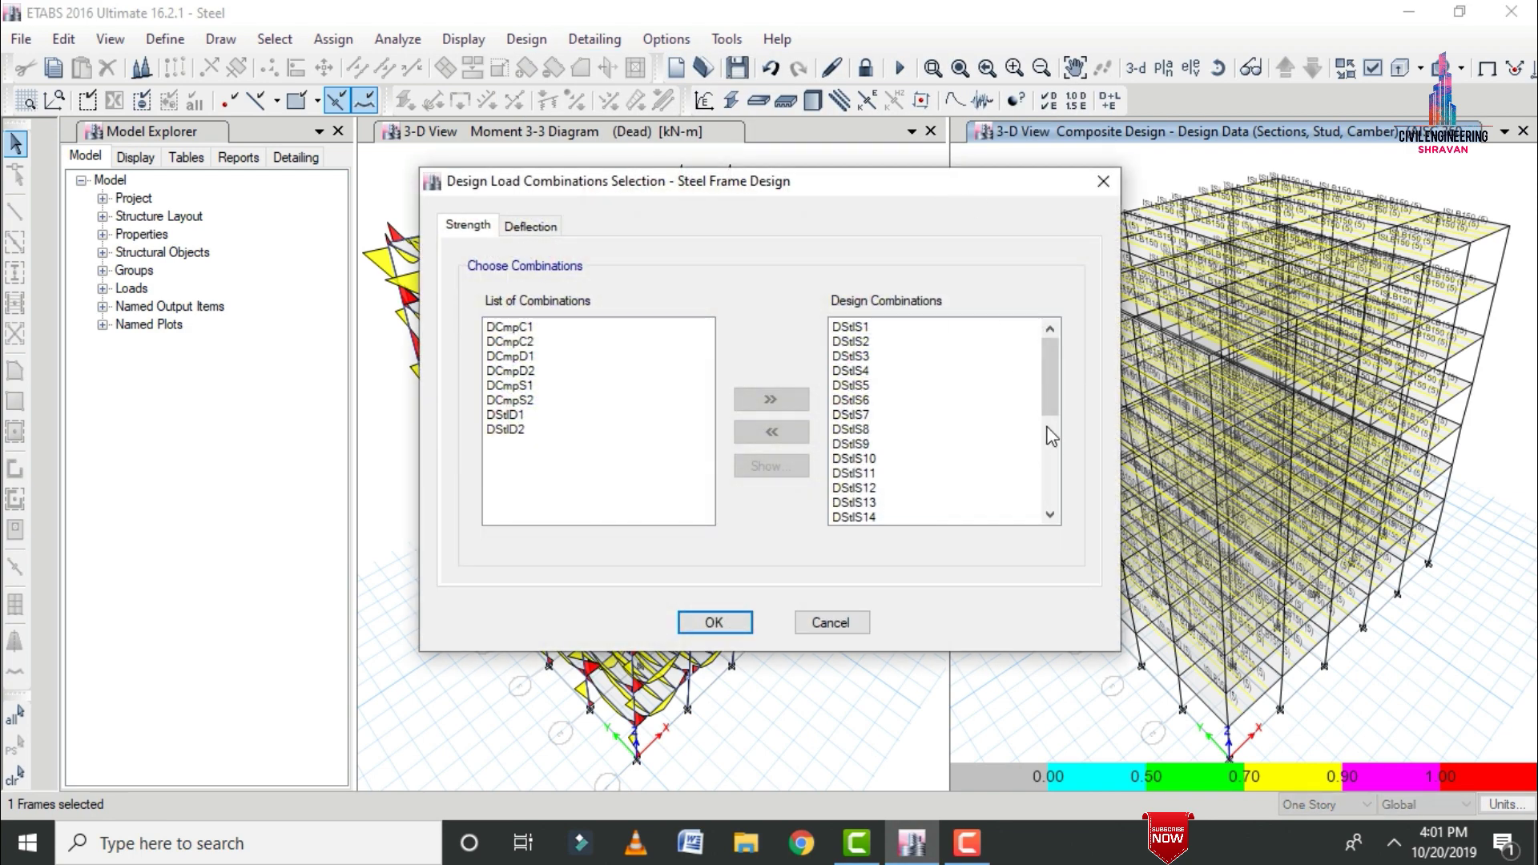
{"action": "left_click_drag", "start_coordinate": [1046, 391], "coordinate": [1048, 357]}
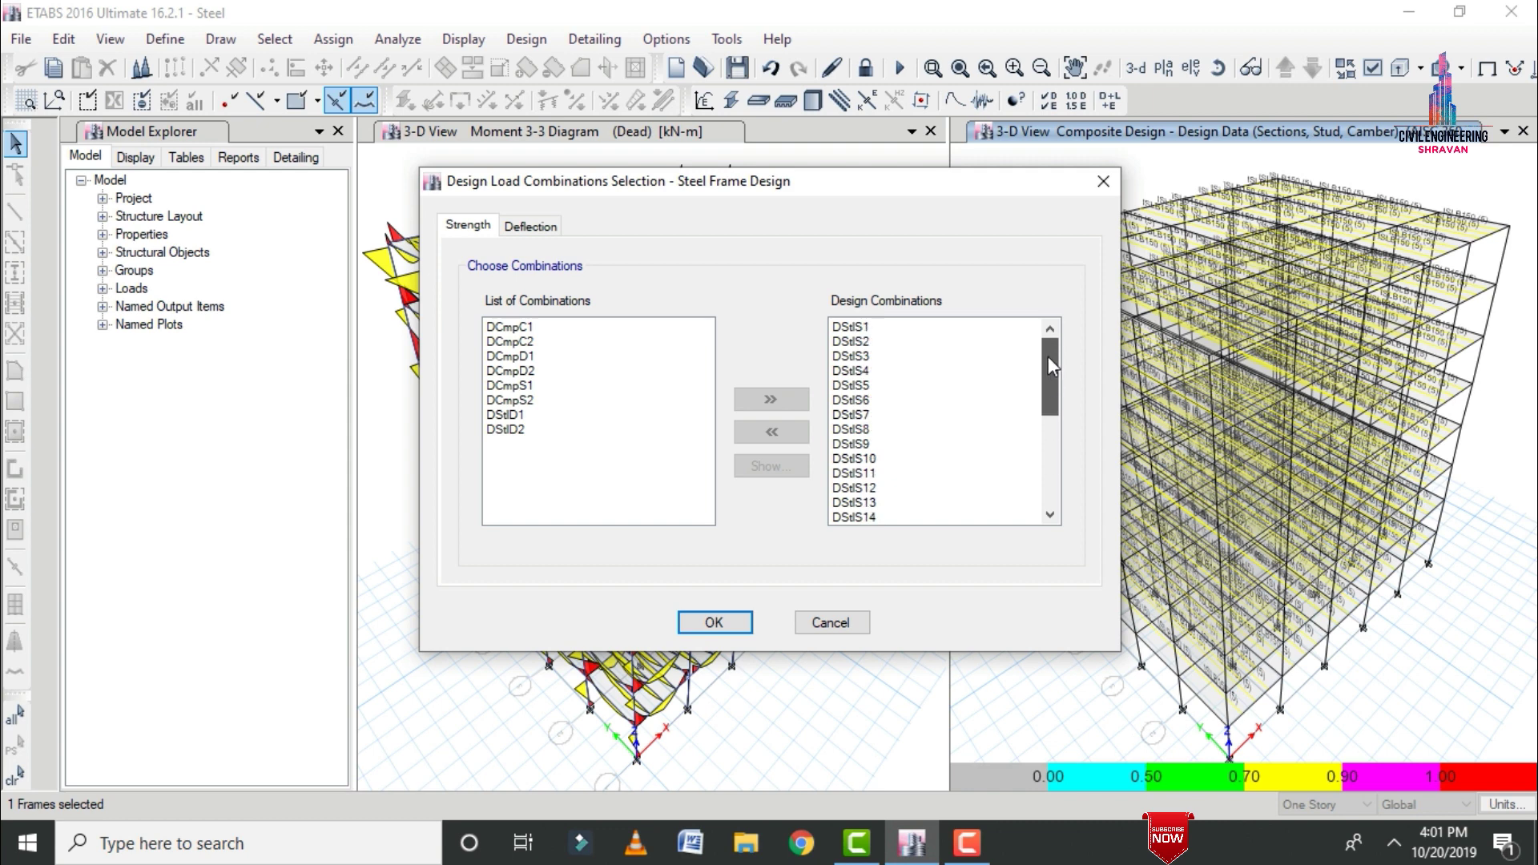
{"action": "left_click", "coordinate": [714, 623]}
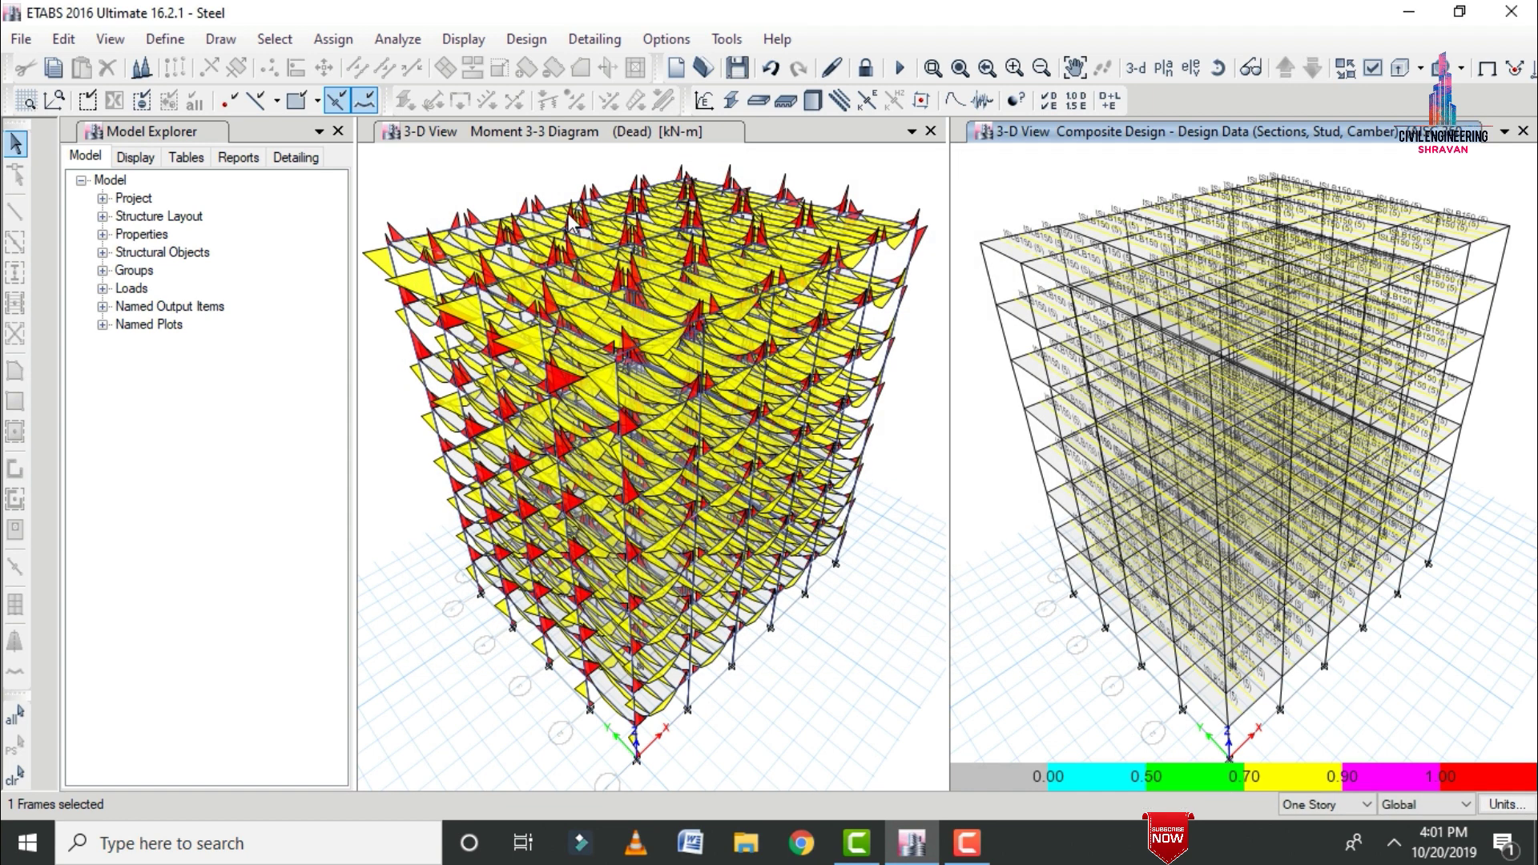
{"action": "left_click", "coordinate": [545, 44]}
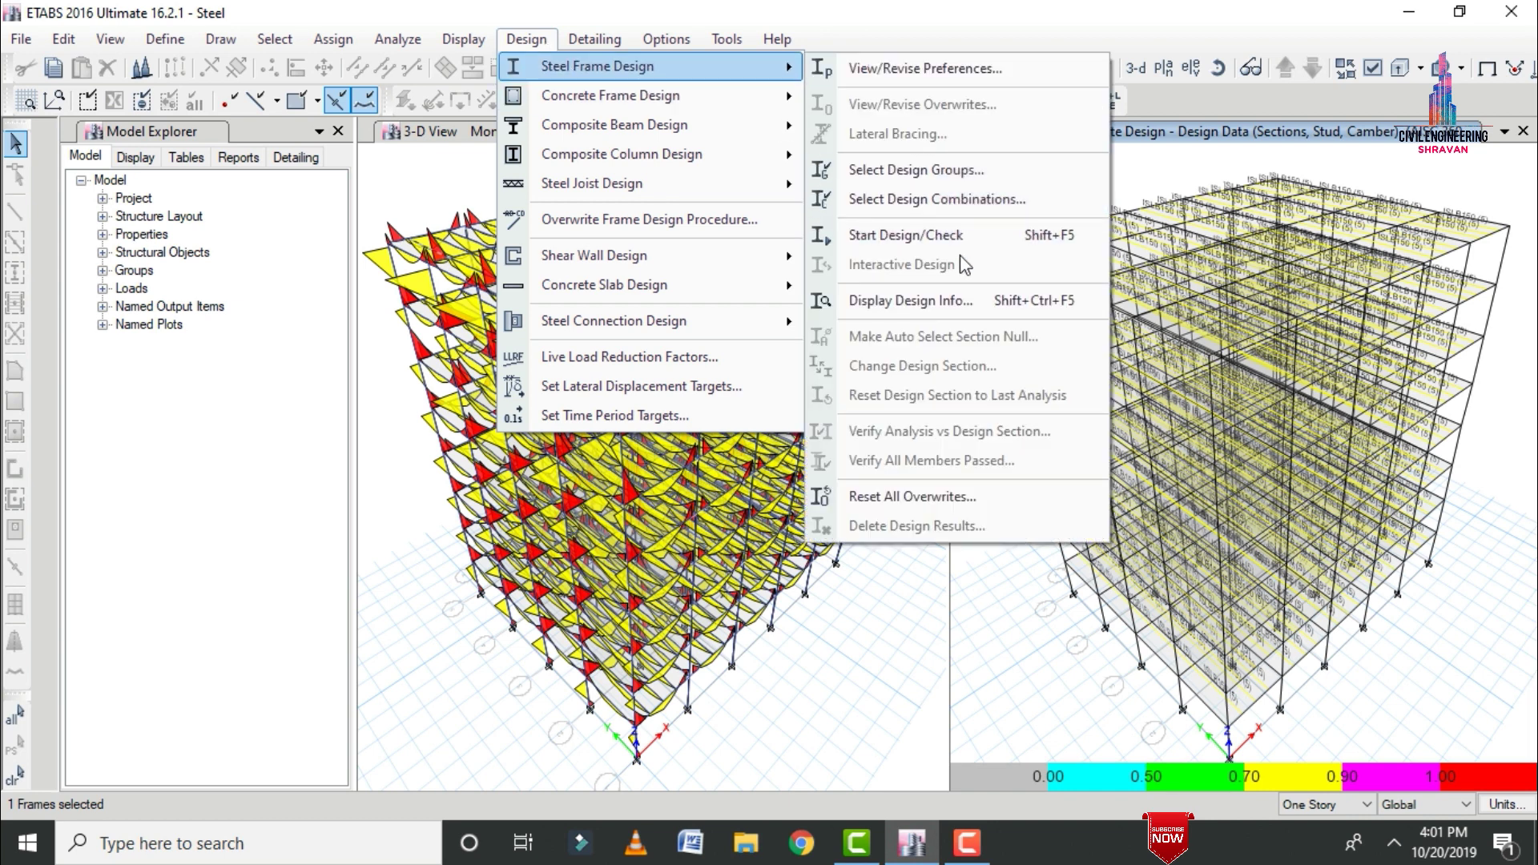
Run the IS 800:2007 steel frame design check, declining to select the 150 failed frames.
{"action": "left_click", "coordinate": [899, 232]}
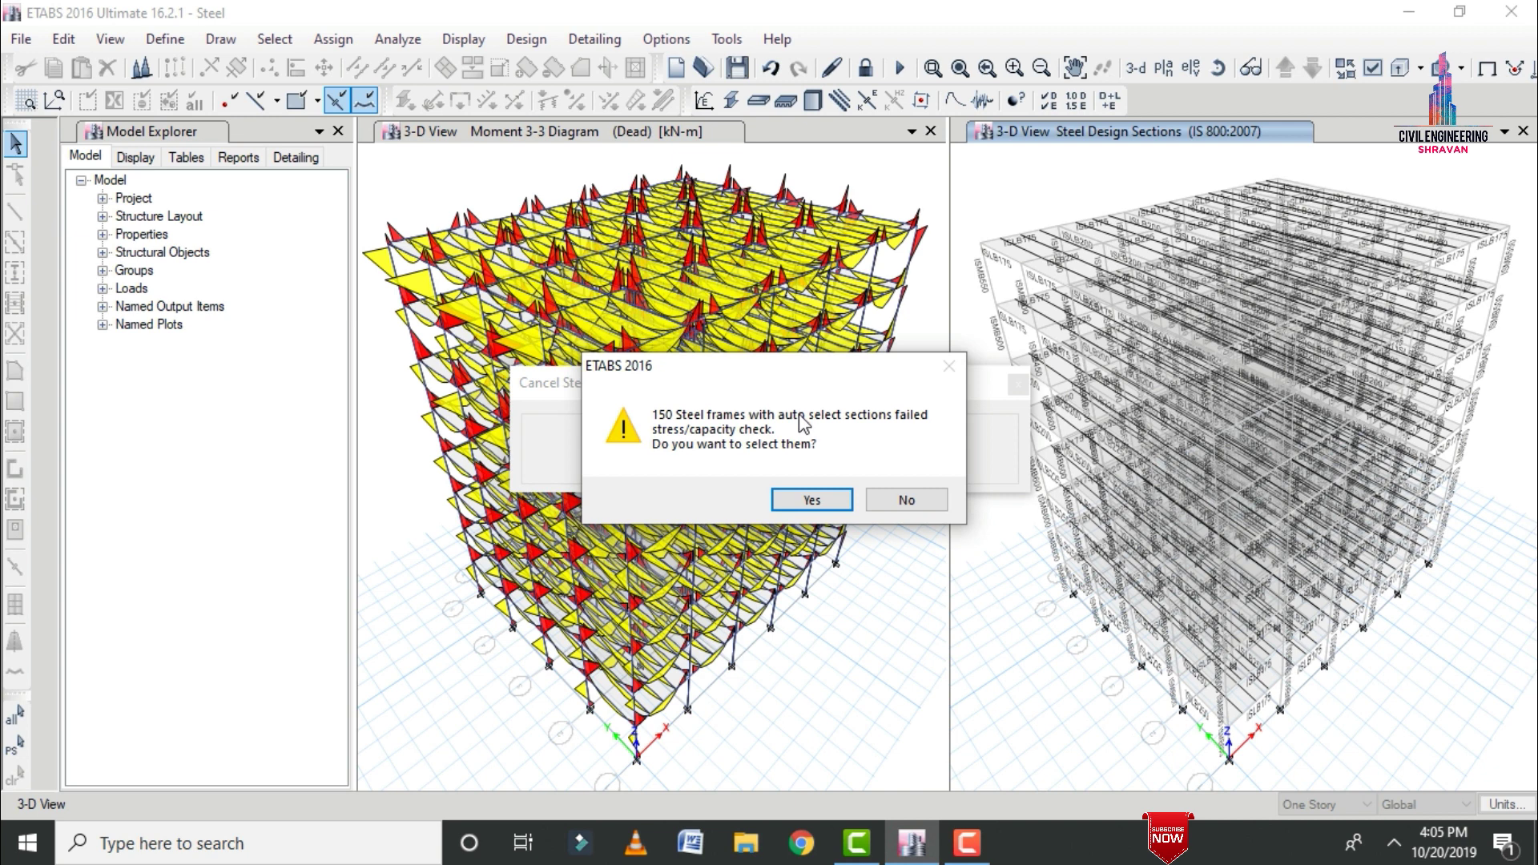
{"action": "left_click", "coordinate": [906, 498]}
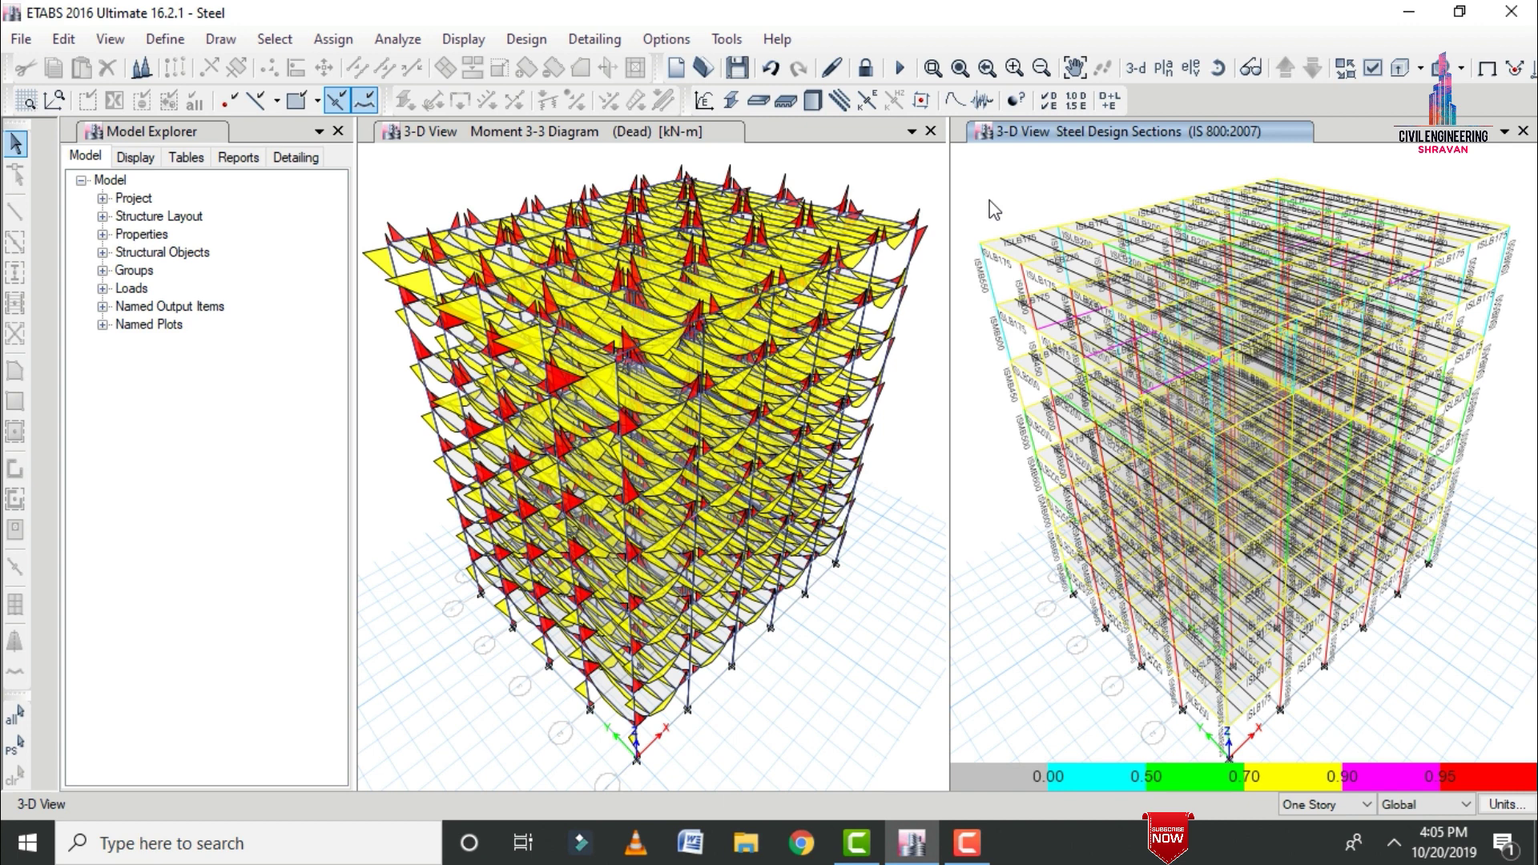
Display steel design P-M ratio colours and values on the members.
{"action": "left_click", "coordinate": [535, 38]}
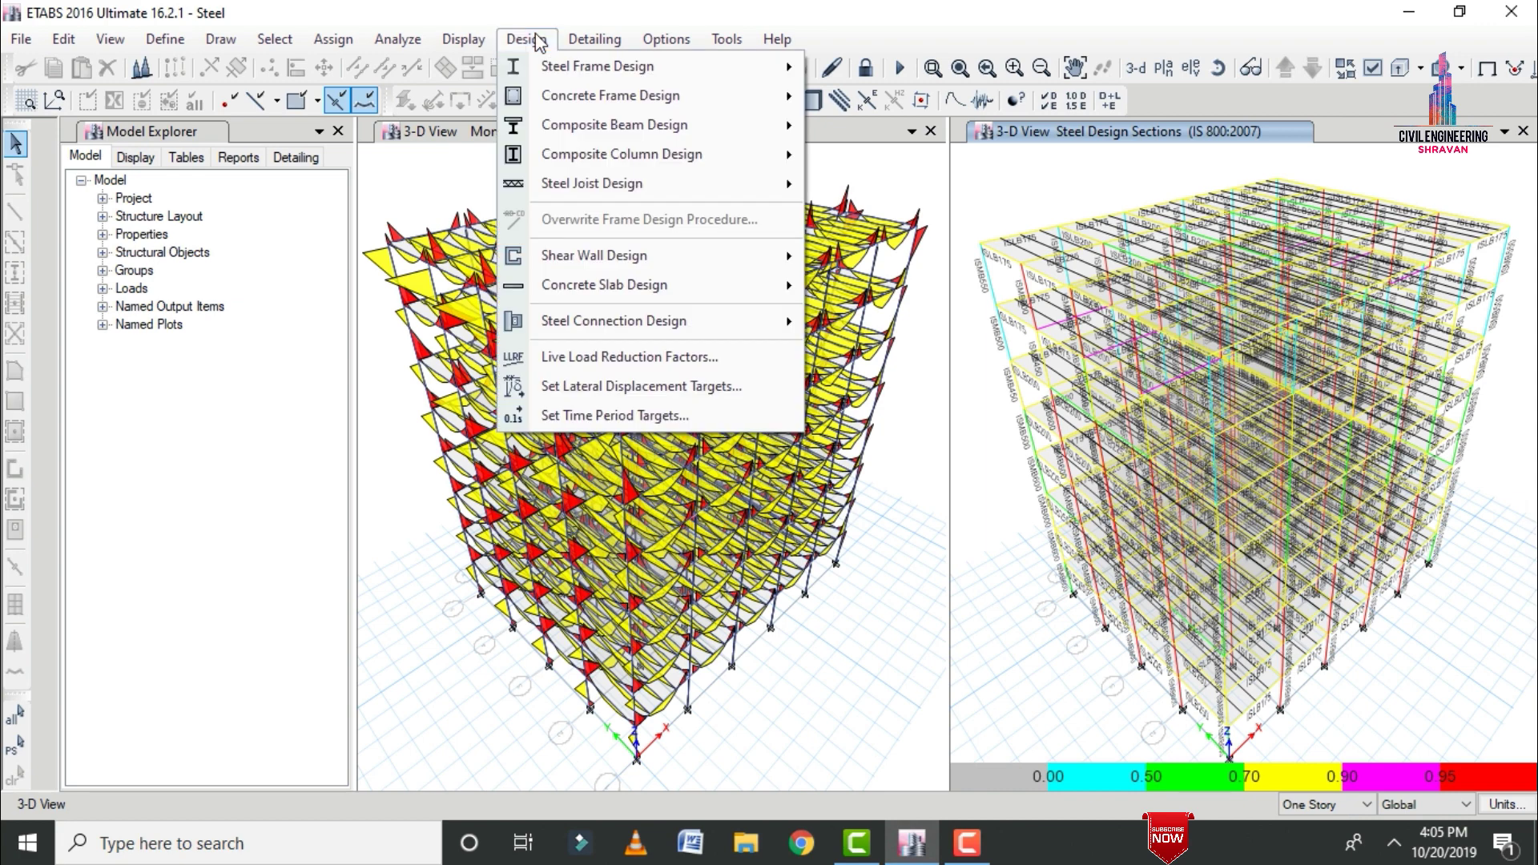
{"action": "mouse_move", "coordinate": [565, 68]}
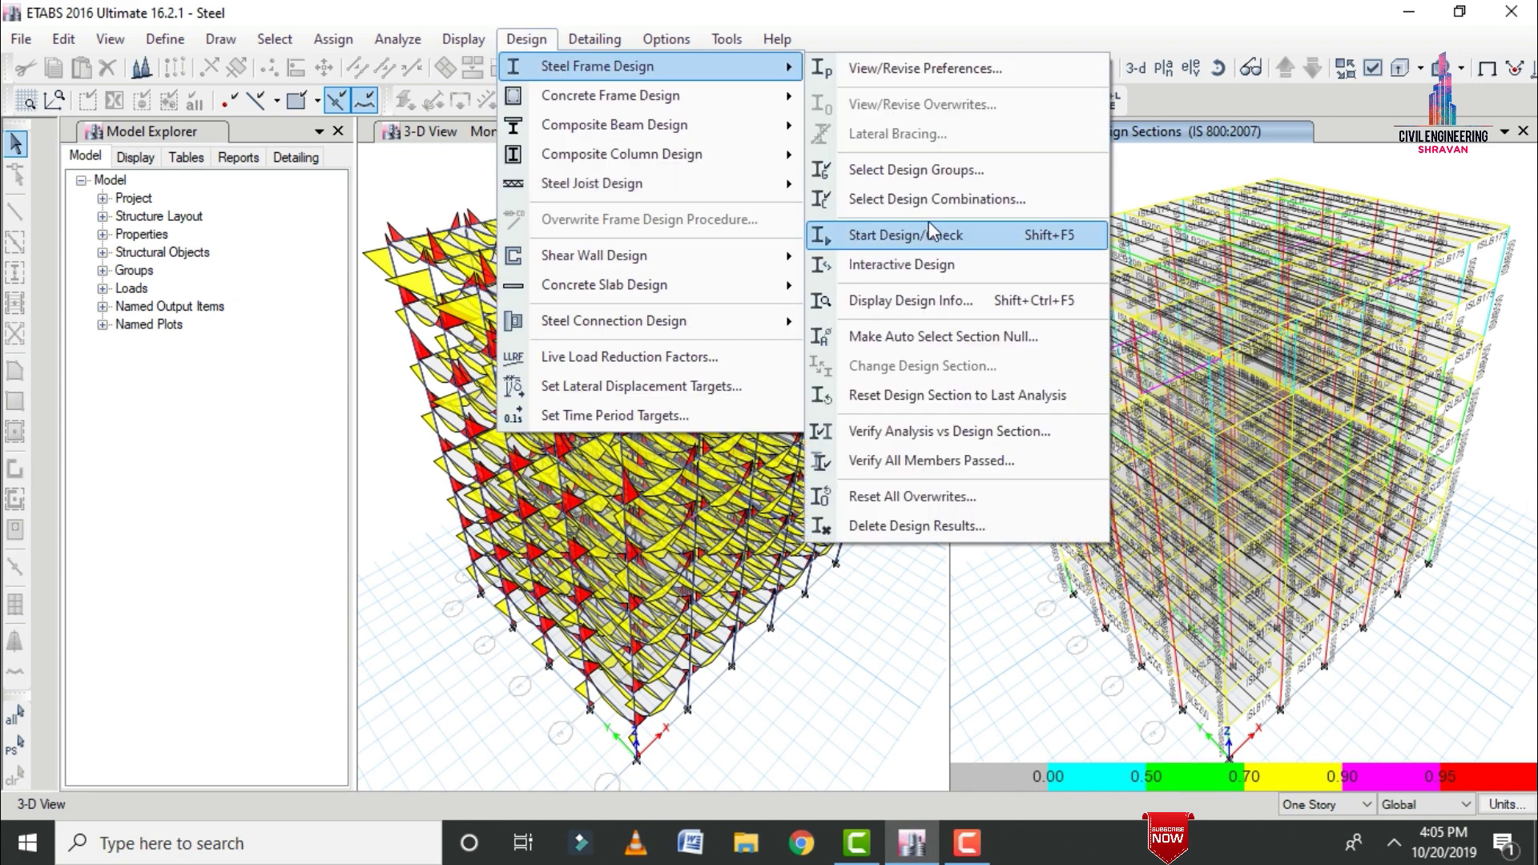
{"action": "left_click", "coordinate": [913, 312]}
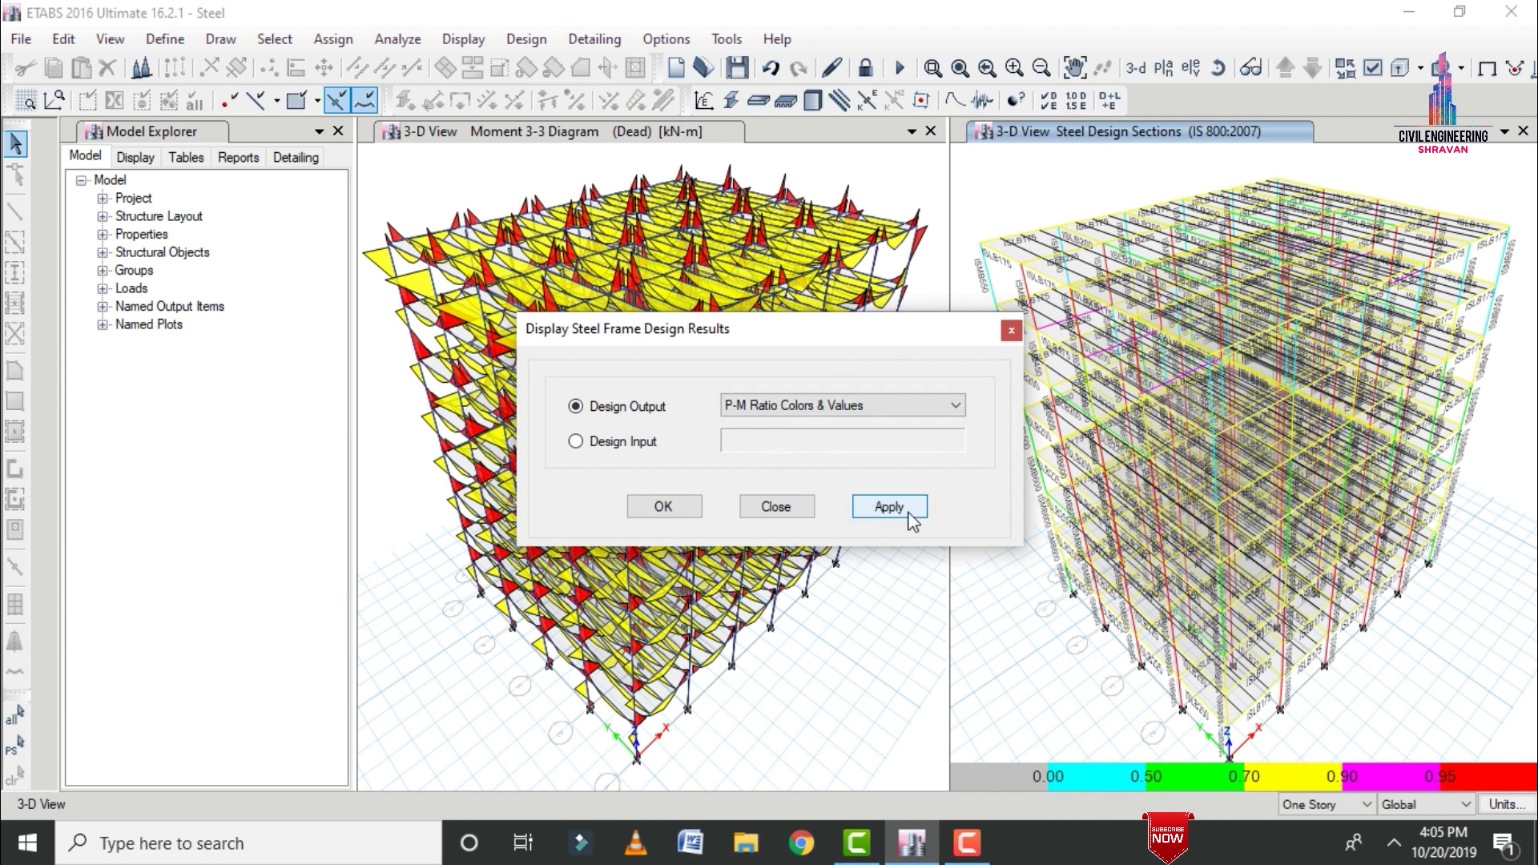
{"action": "left_click", "coordinate": [891, 508]}
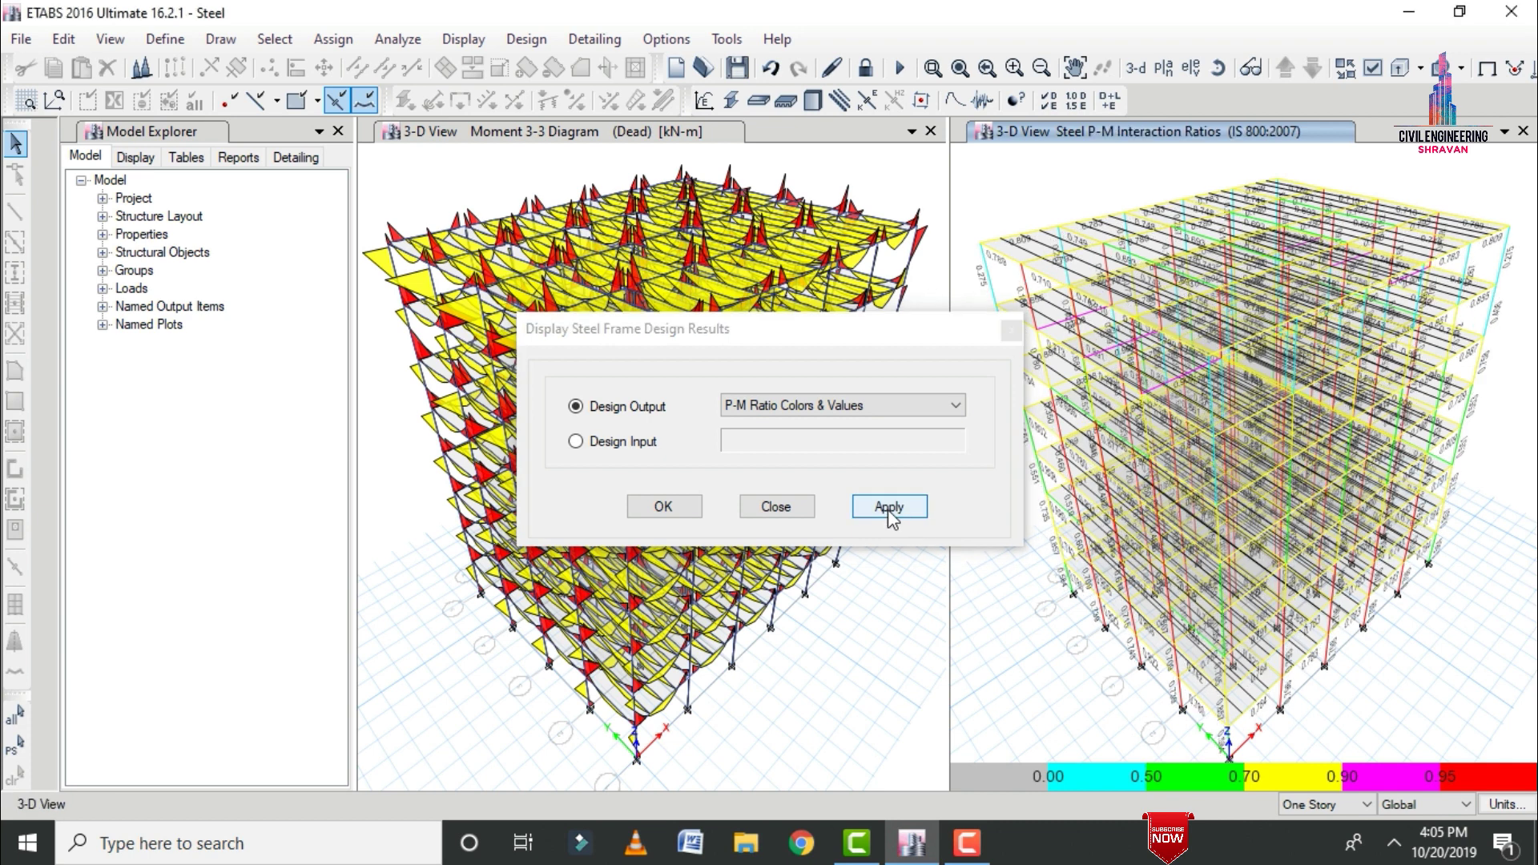
{"action": "left_click", "coordinate": [661, 507]}
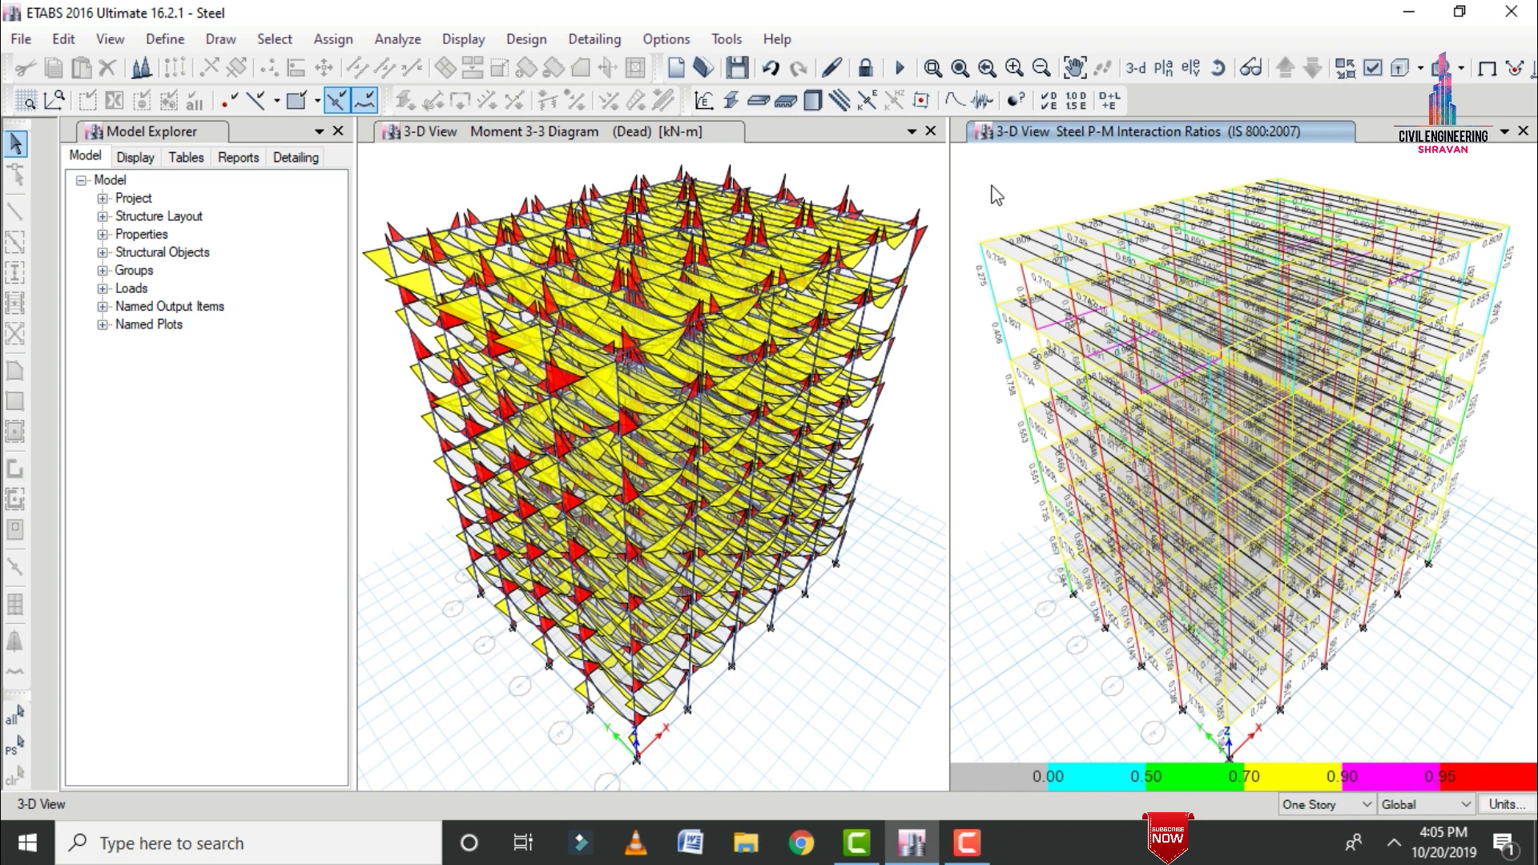
Show elevation A in the right pane, then switch it to the 3-D P-M ratio view.
{"action": "left_click", "coordinate": [1190, 68]}
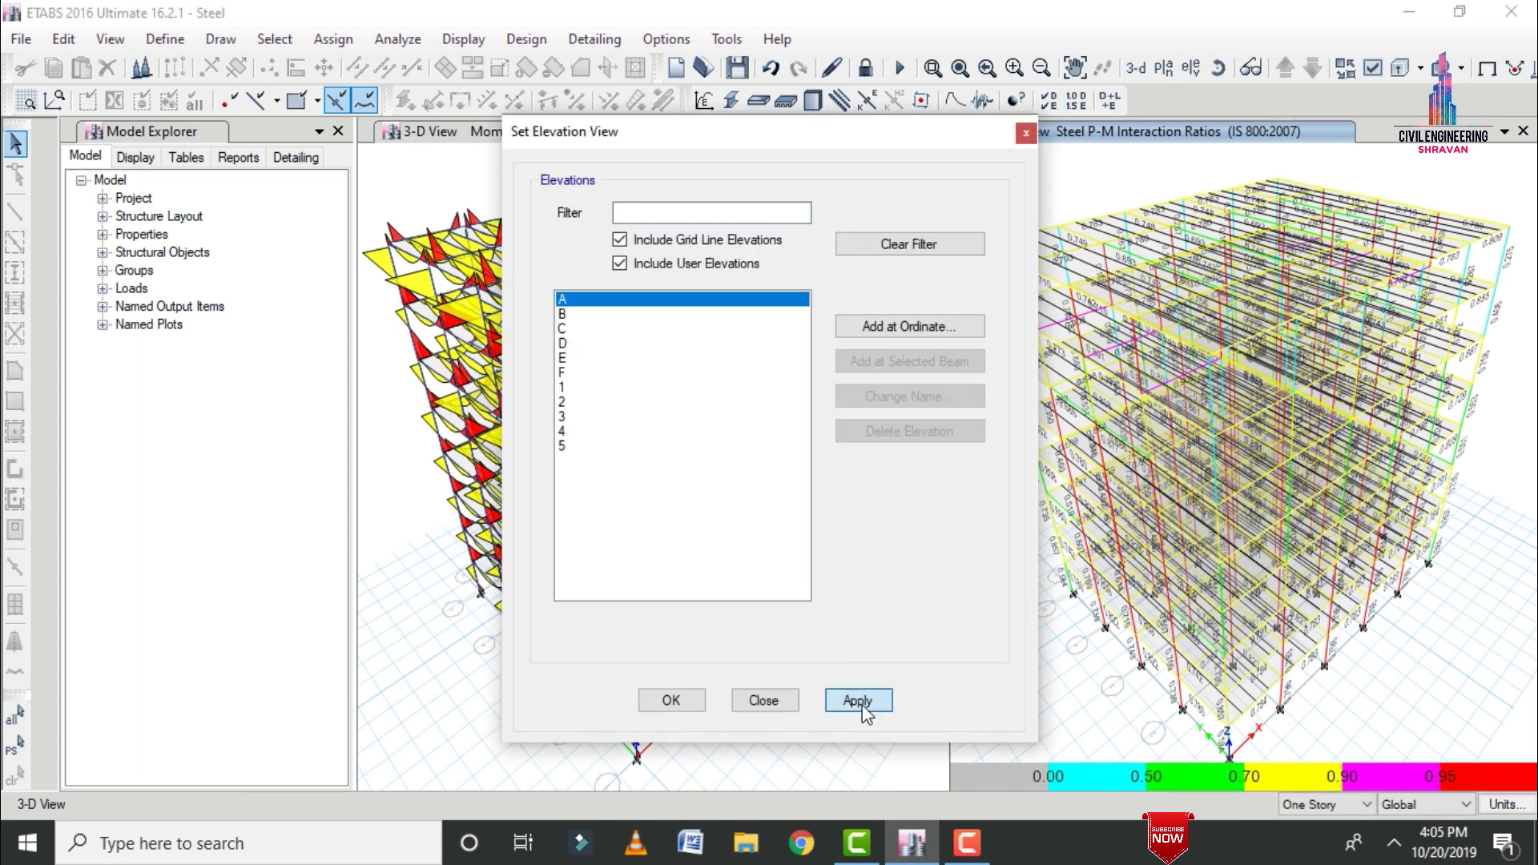
{"action": "left_click", "coordinate": [857, 701]}
{"action": "left_click", "coordinate": [679, 705]}
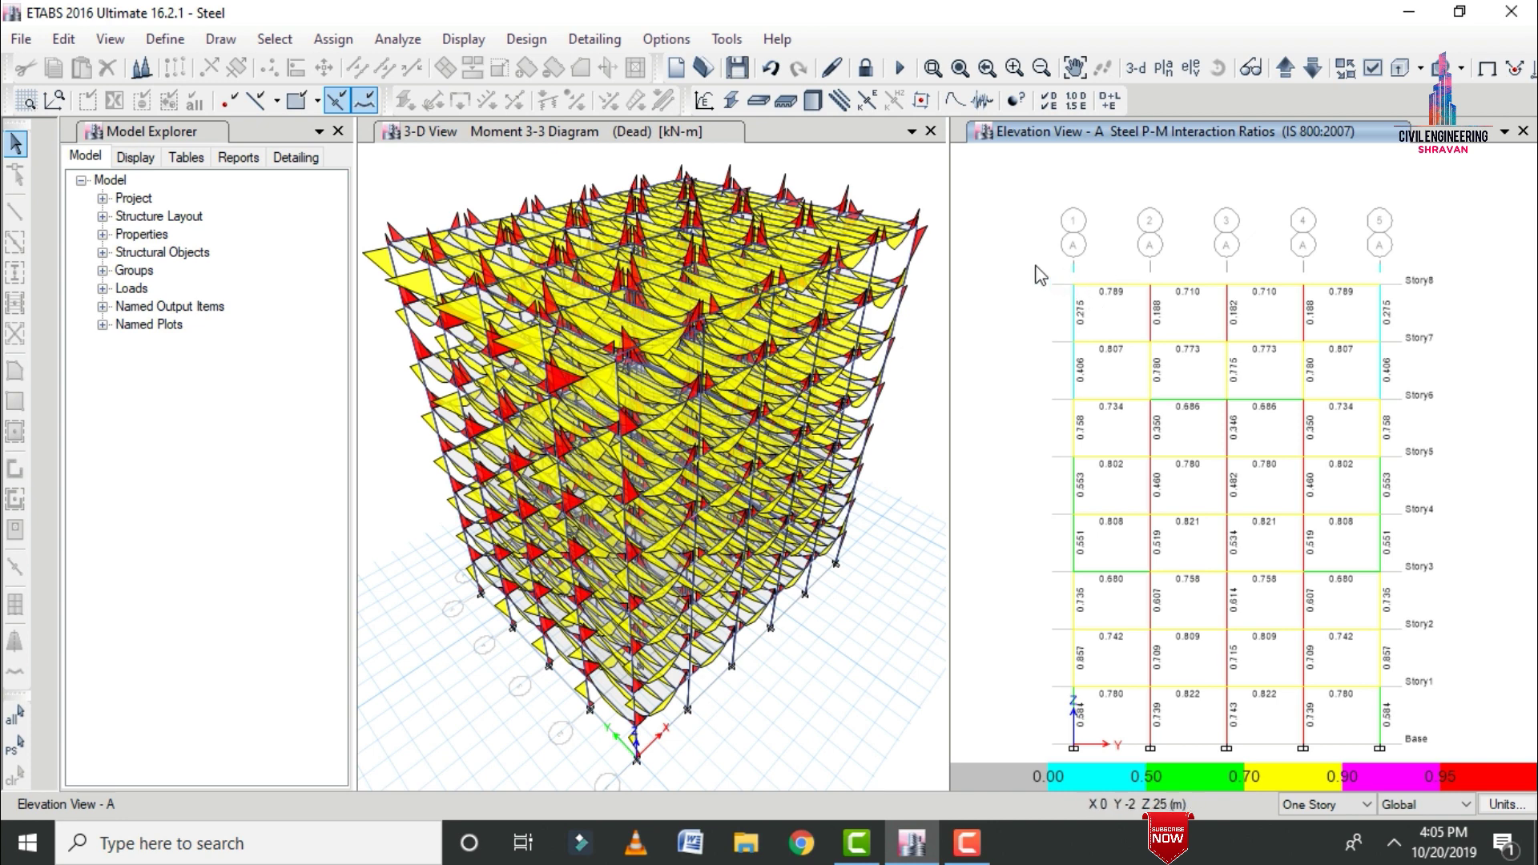
{"action": "left_click", "coordinate": [1138, 69]}
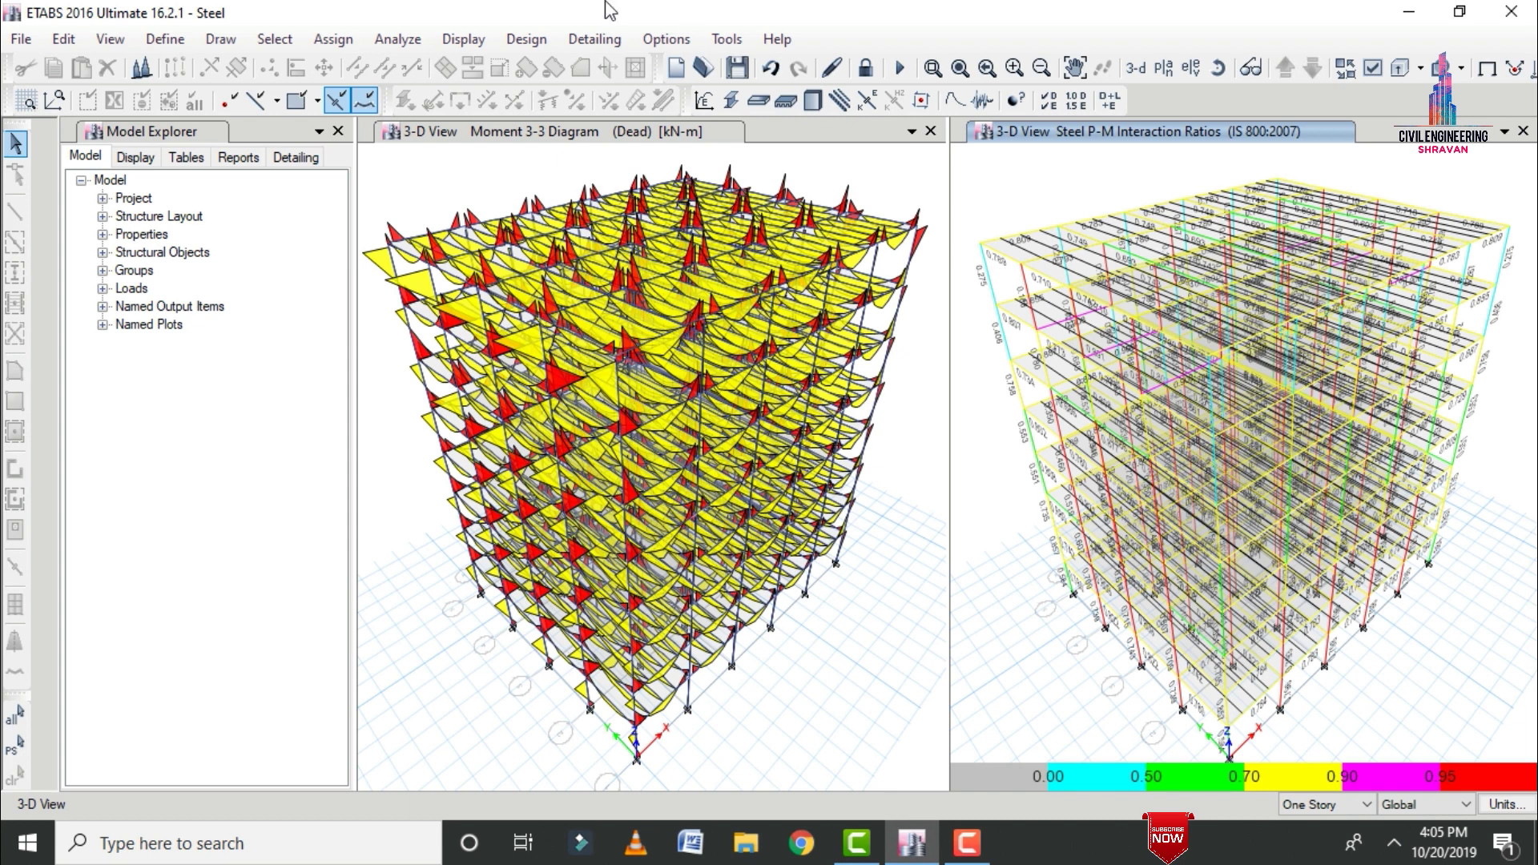
Verify analysis versus design sections for all steel frames and dismiss the match message.
{"action": "left_click", "coordinate": [525, 39]}
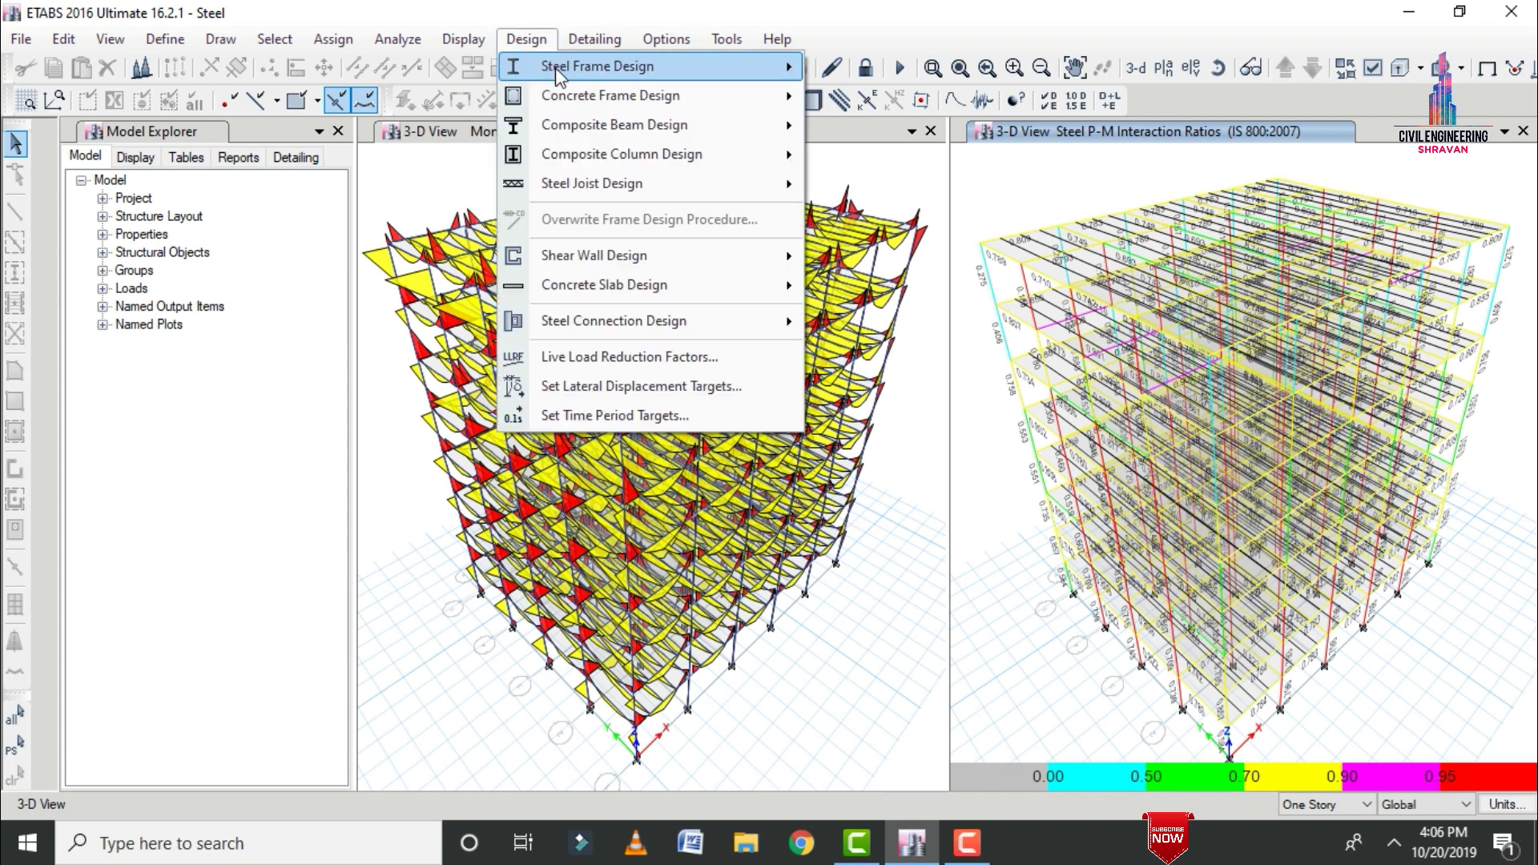
{"action": "mouse_move", "coordinate": [555, 68]}
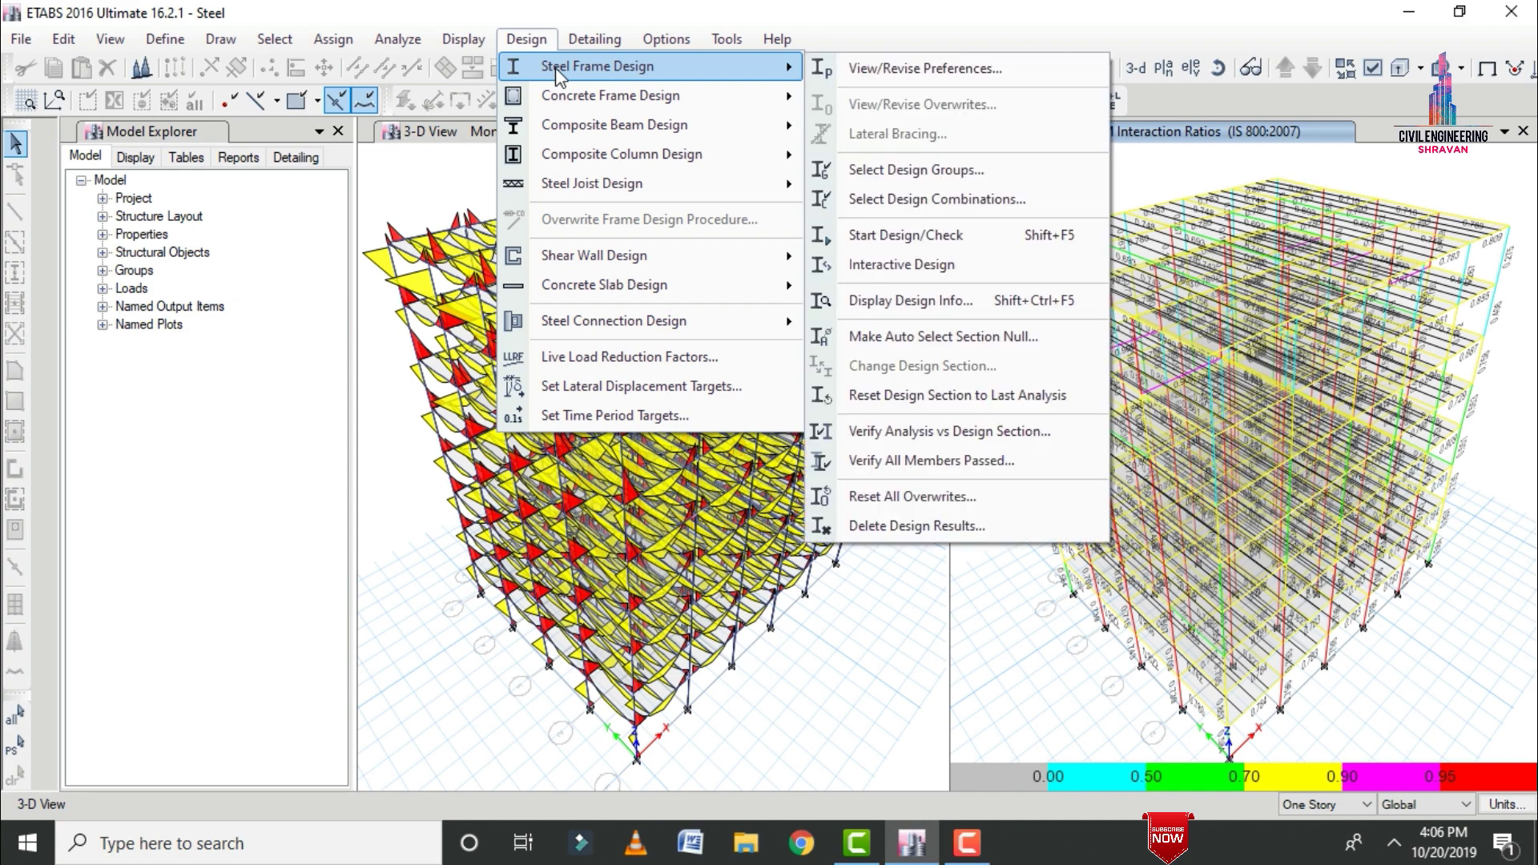
{"action": "left_click", "coordinate": [951, 431]}
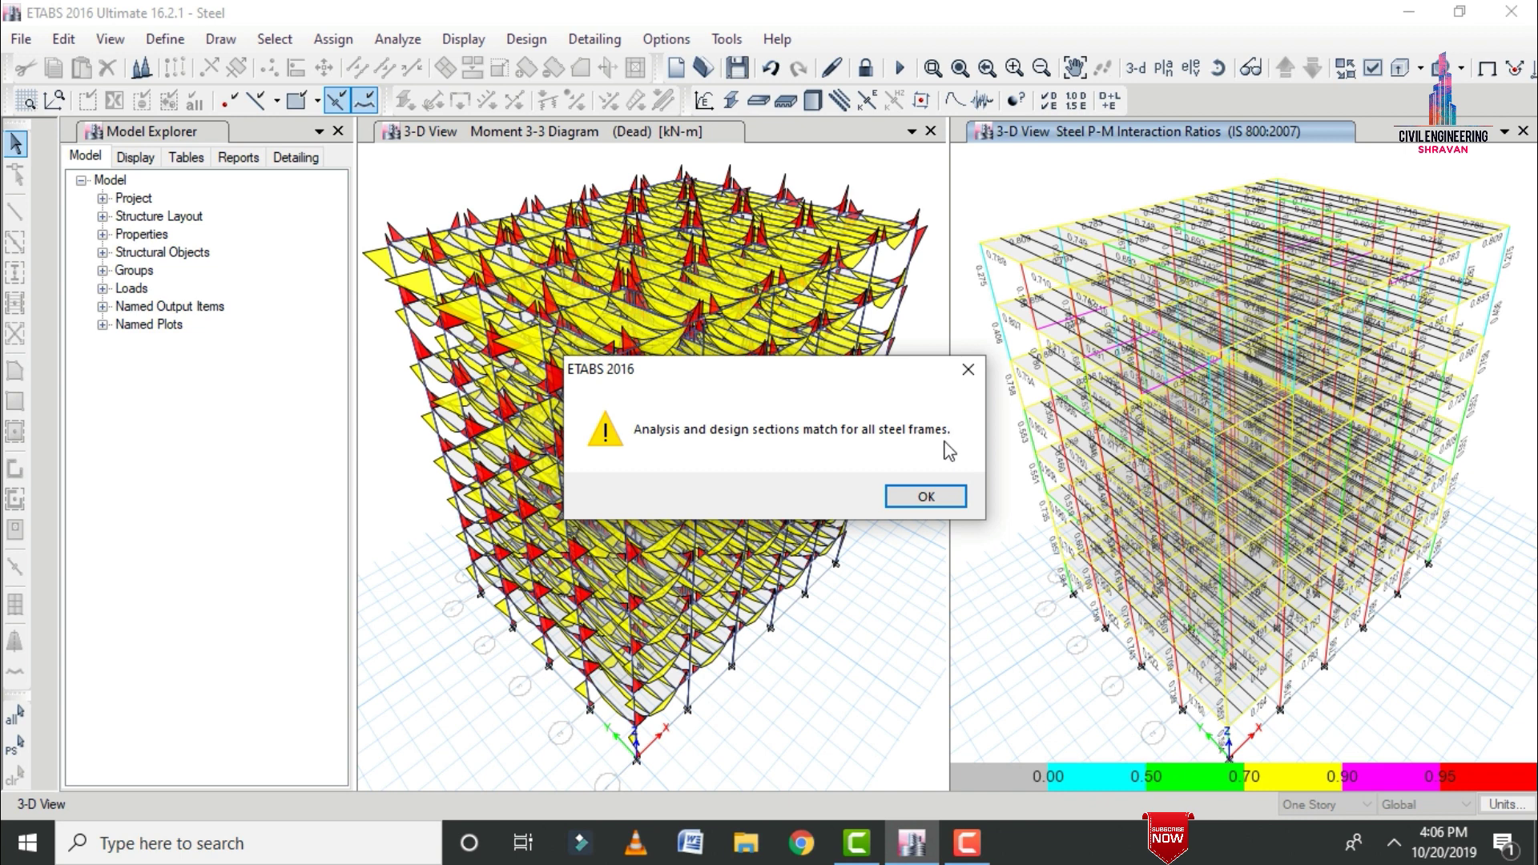
{"action": "left_click", "coordinate": [945, 498]}
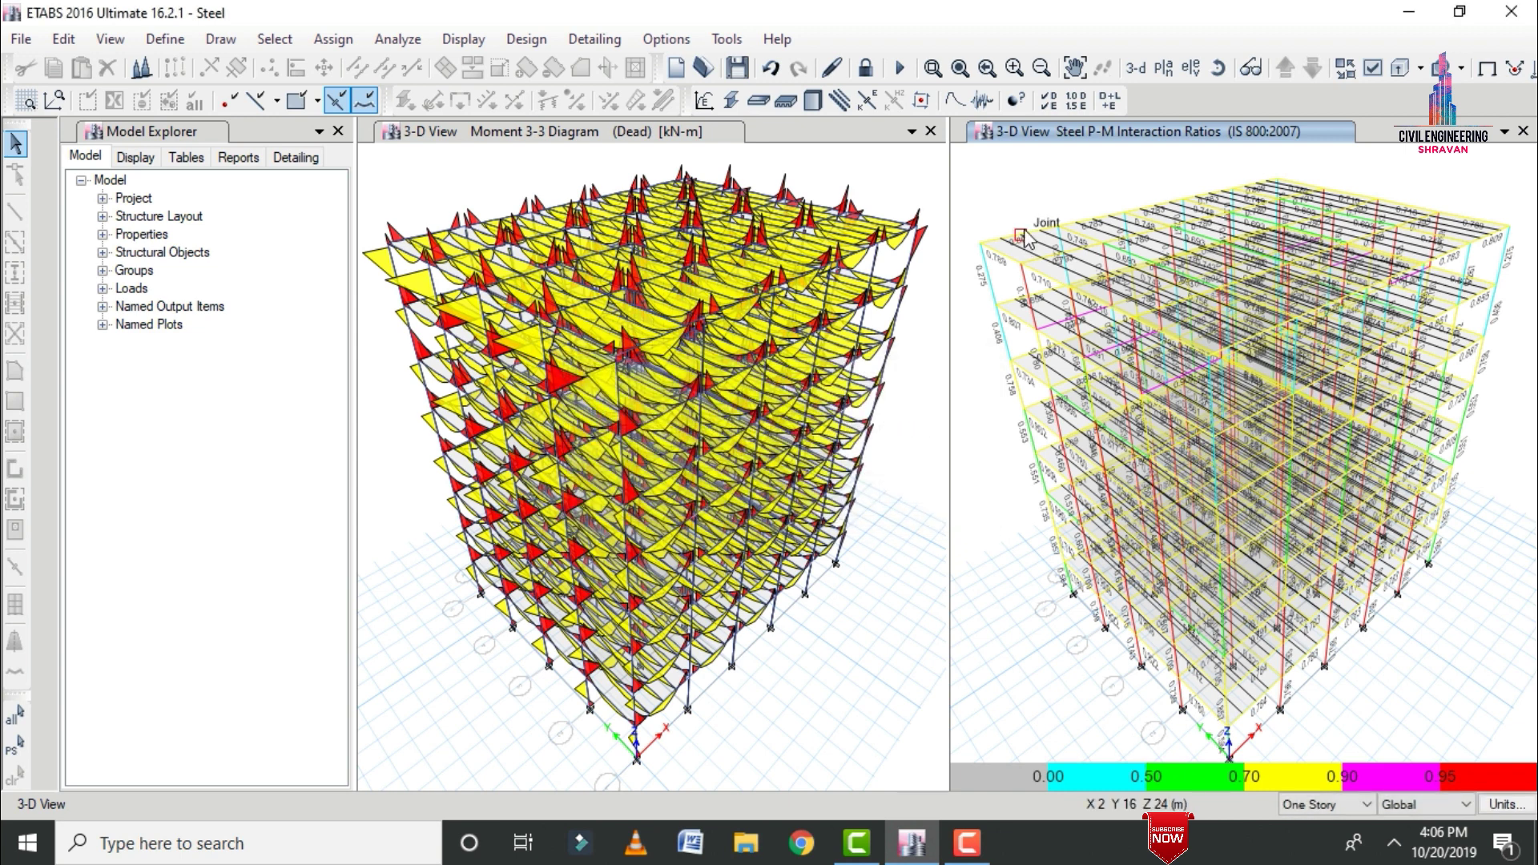
Open the steel stress check and design details report for Story8 column C5.
{"action": "left_click", "coordinate": [989, 281]}
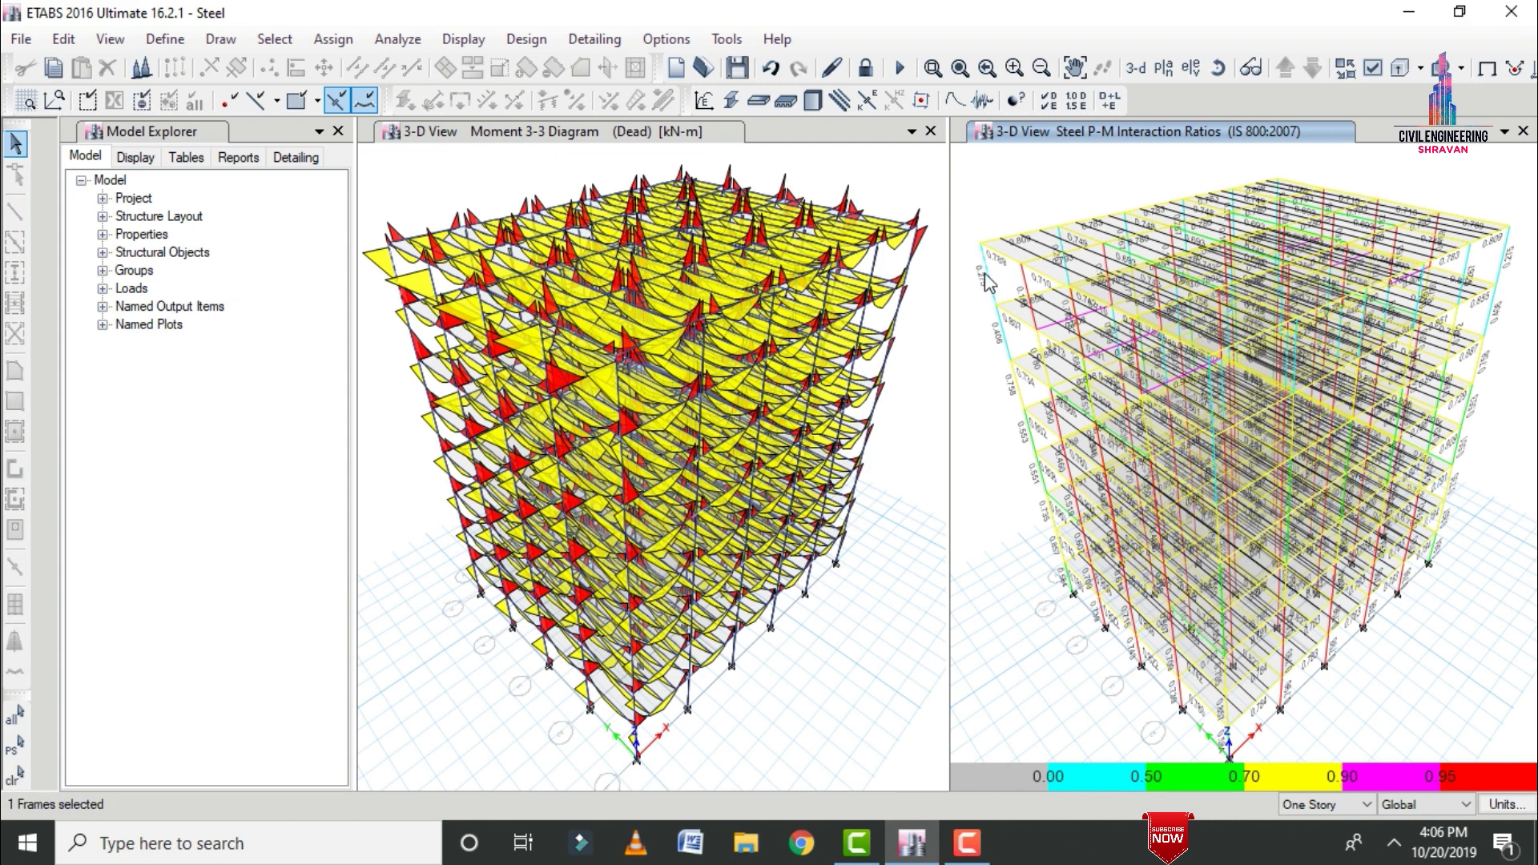
{"action": "right_click", "coordinate": [988, 280]}
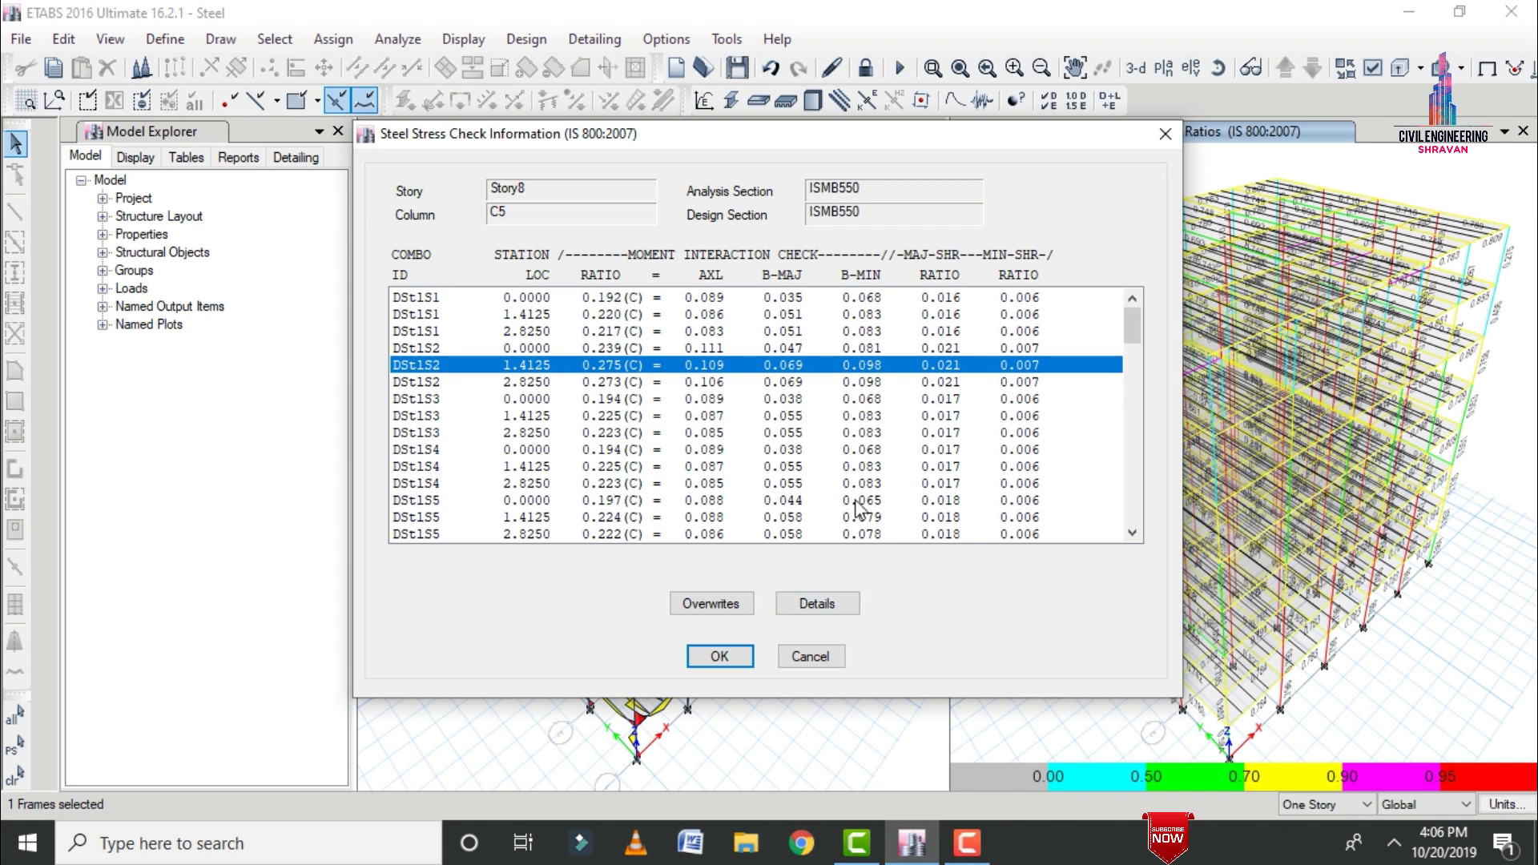
{"action": "left_click", "coordinate": [810, 609]}
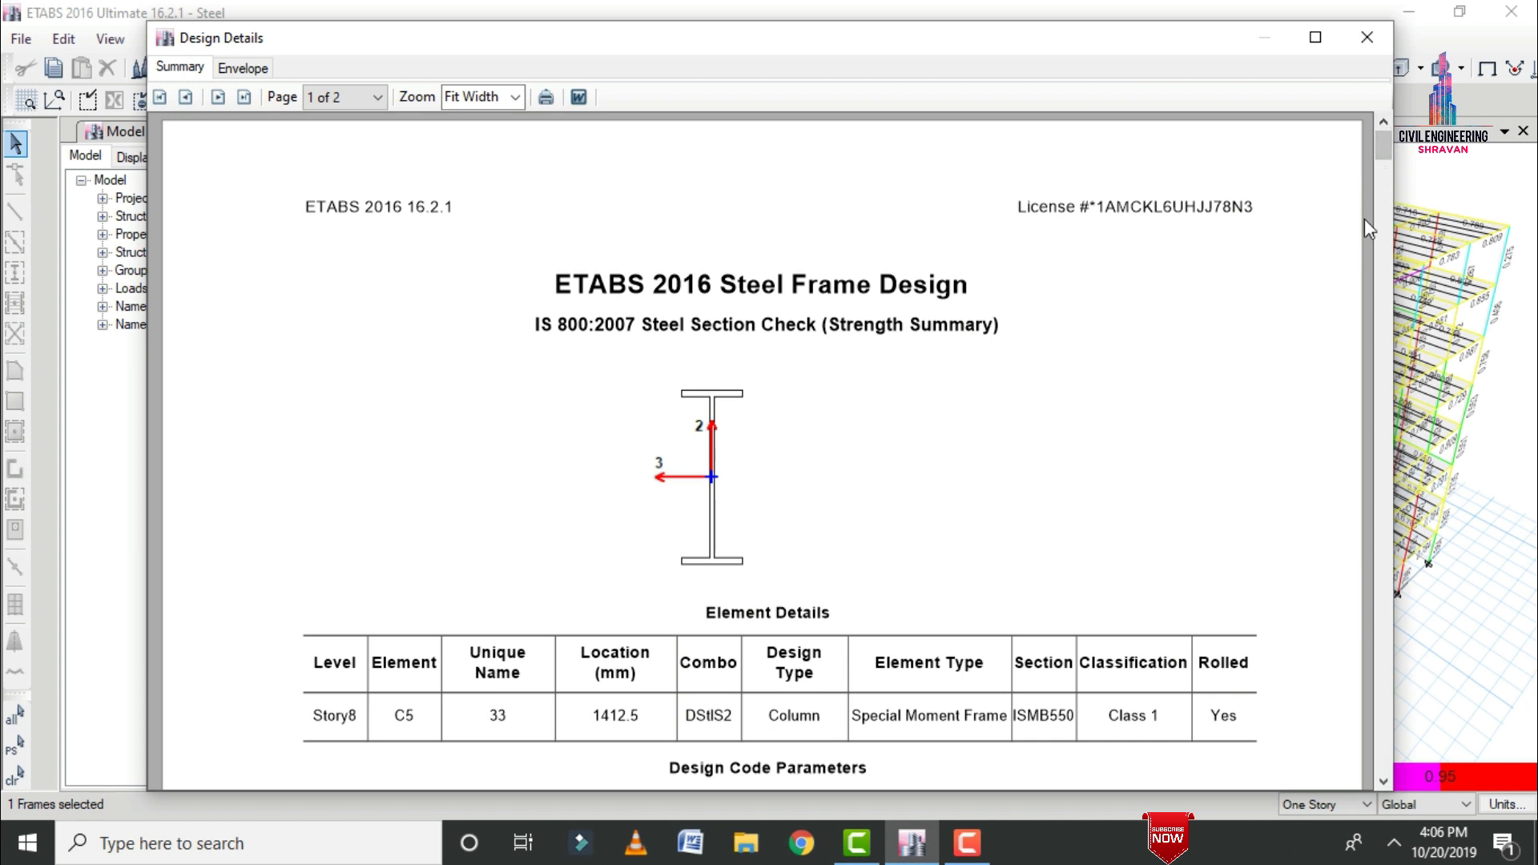
Review the C5 report (ISMB550, PMM ratio 0.275), then close it and the stress check.
{"action": "mouse_move", "coordinate": [1382, 143]}
{"action": "left_mouse_down"}
{"action": "mouse_move", "coordinate": [1392, 244]}
{"action": "mouse_move", "coordinate": [1324, 395]}
{"action": "mouse_move", "coordinate": [1362, 195]}
{"action": "left_mouse_up"}
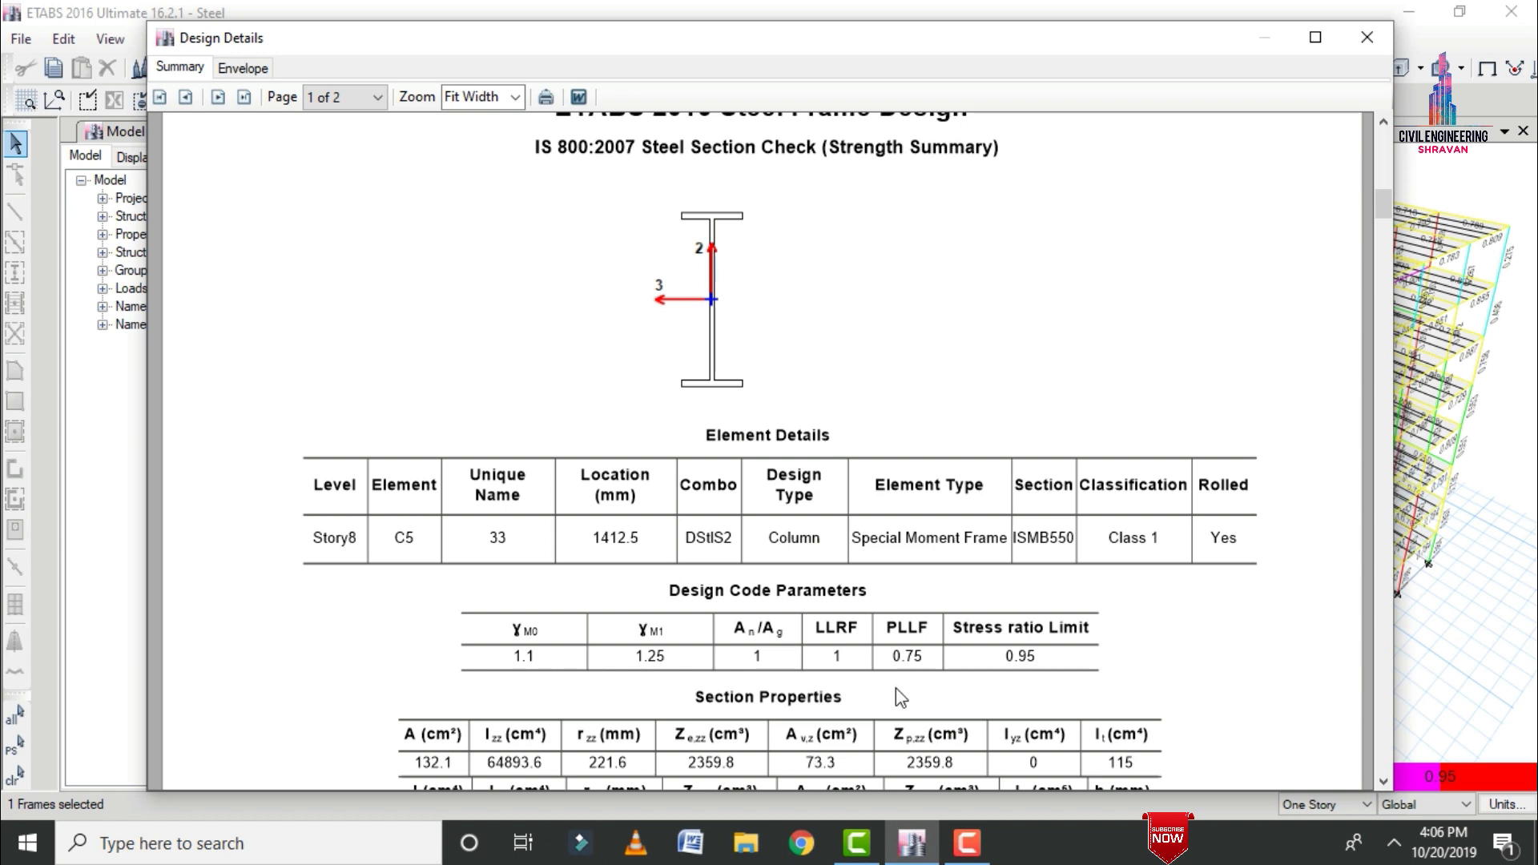
{"action": "left_click_drag", "start_coordinate": [1385, 204], "coordinate": [1378, 298]}
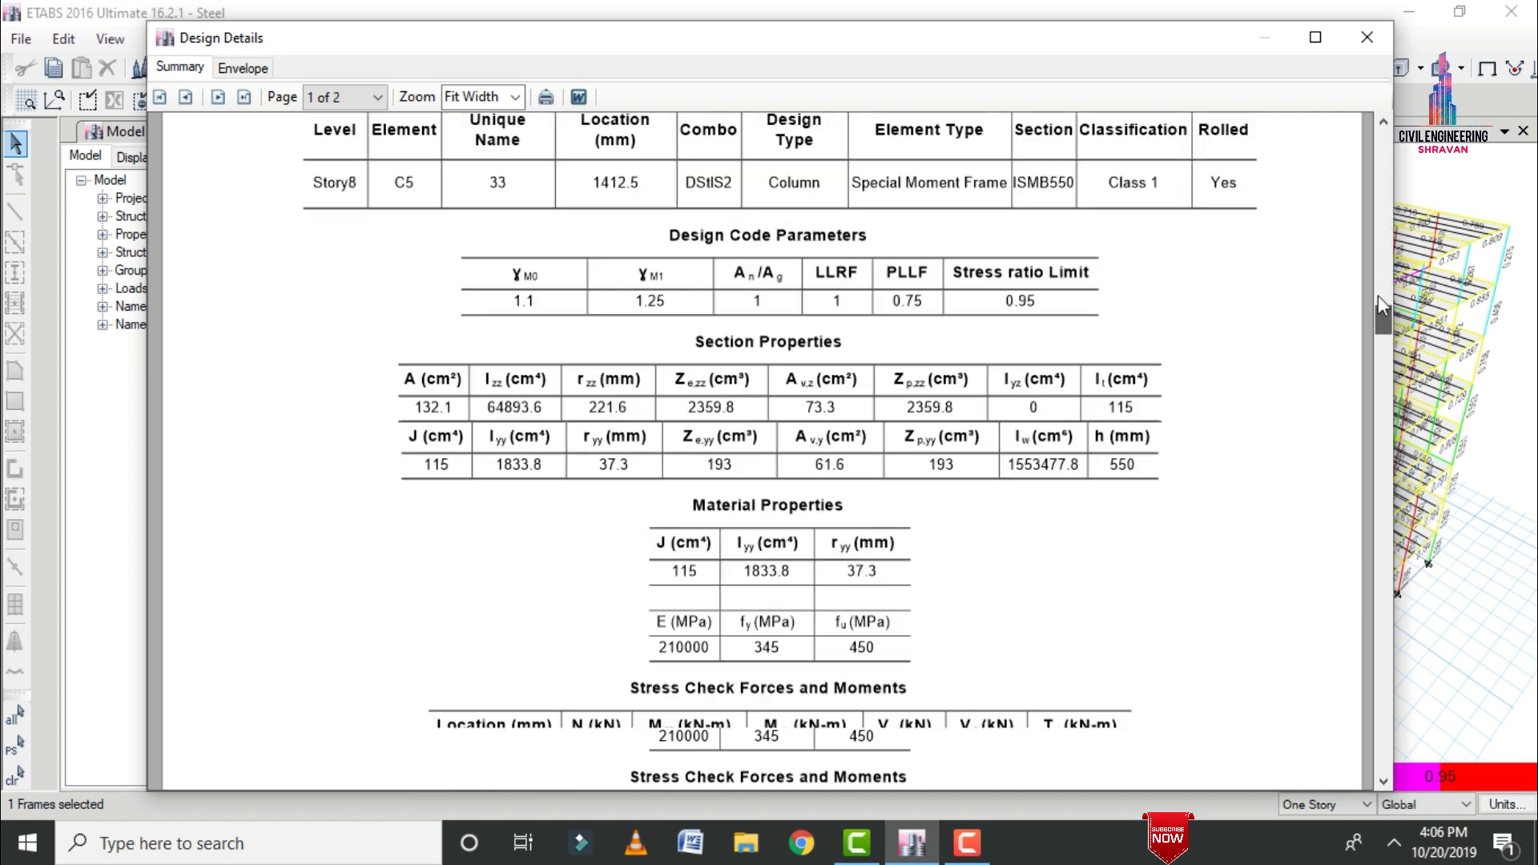
{"action": "scroll", "coordinate": [1379, 308], "scroll_direction": "up", "scroll_amount": 2}
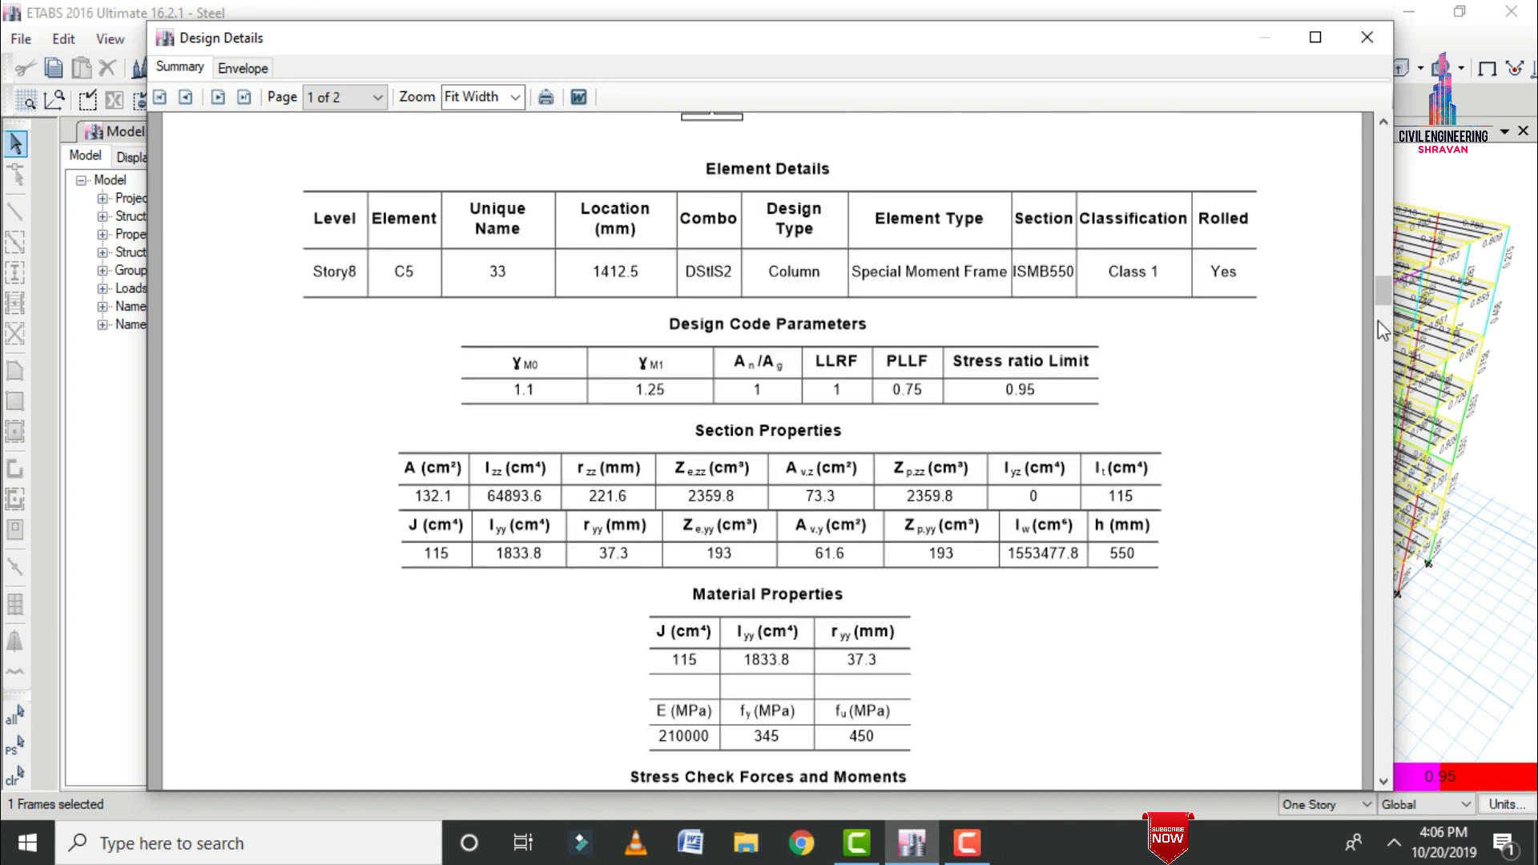
{"action": "scroll", "coordinate": [1382, 396], "scroll_direction": "down", "scroll_amount": 4}
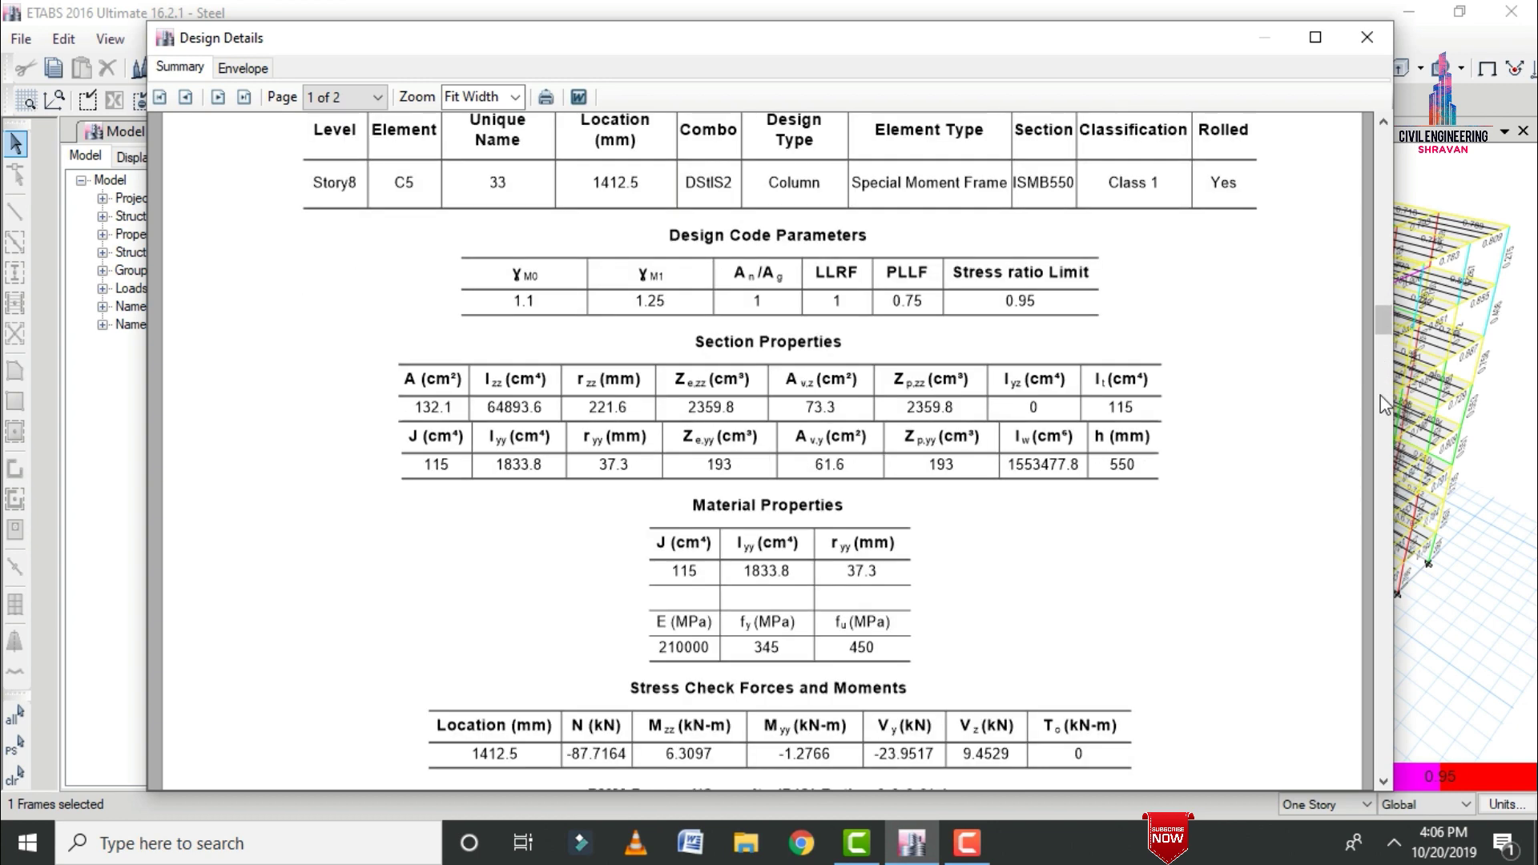
{"action": "scroll", "coordinate": [1381, 395], "scroll_direction": "down", "scroll_amount": 4}
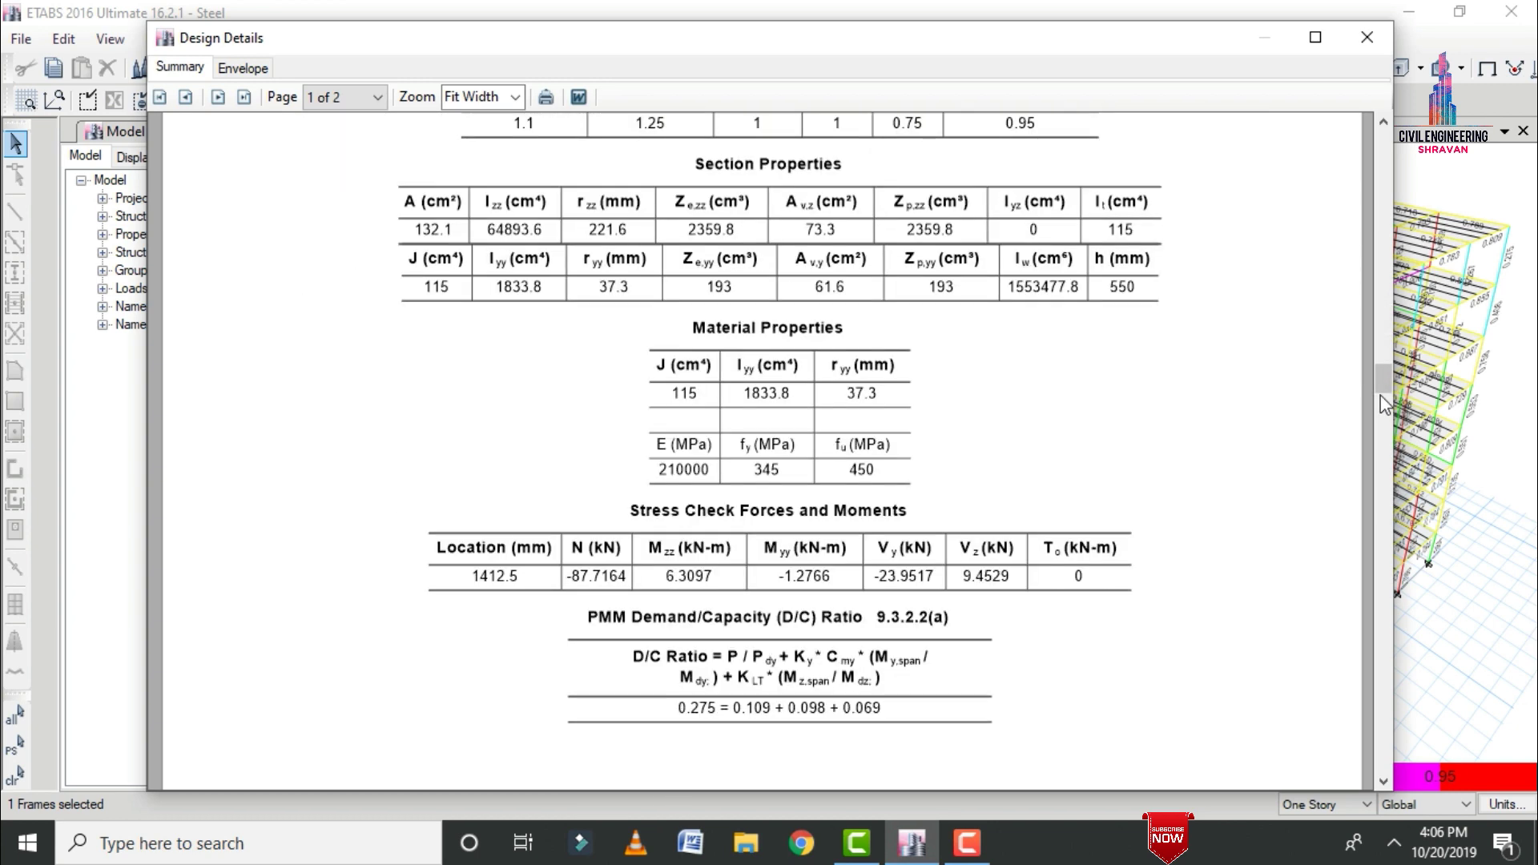
{"action": "scroll", "coordinate": [1386, 441], "scroll_direction": "down", "scroll_amount": 2}
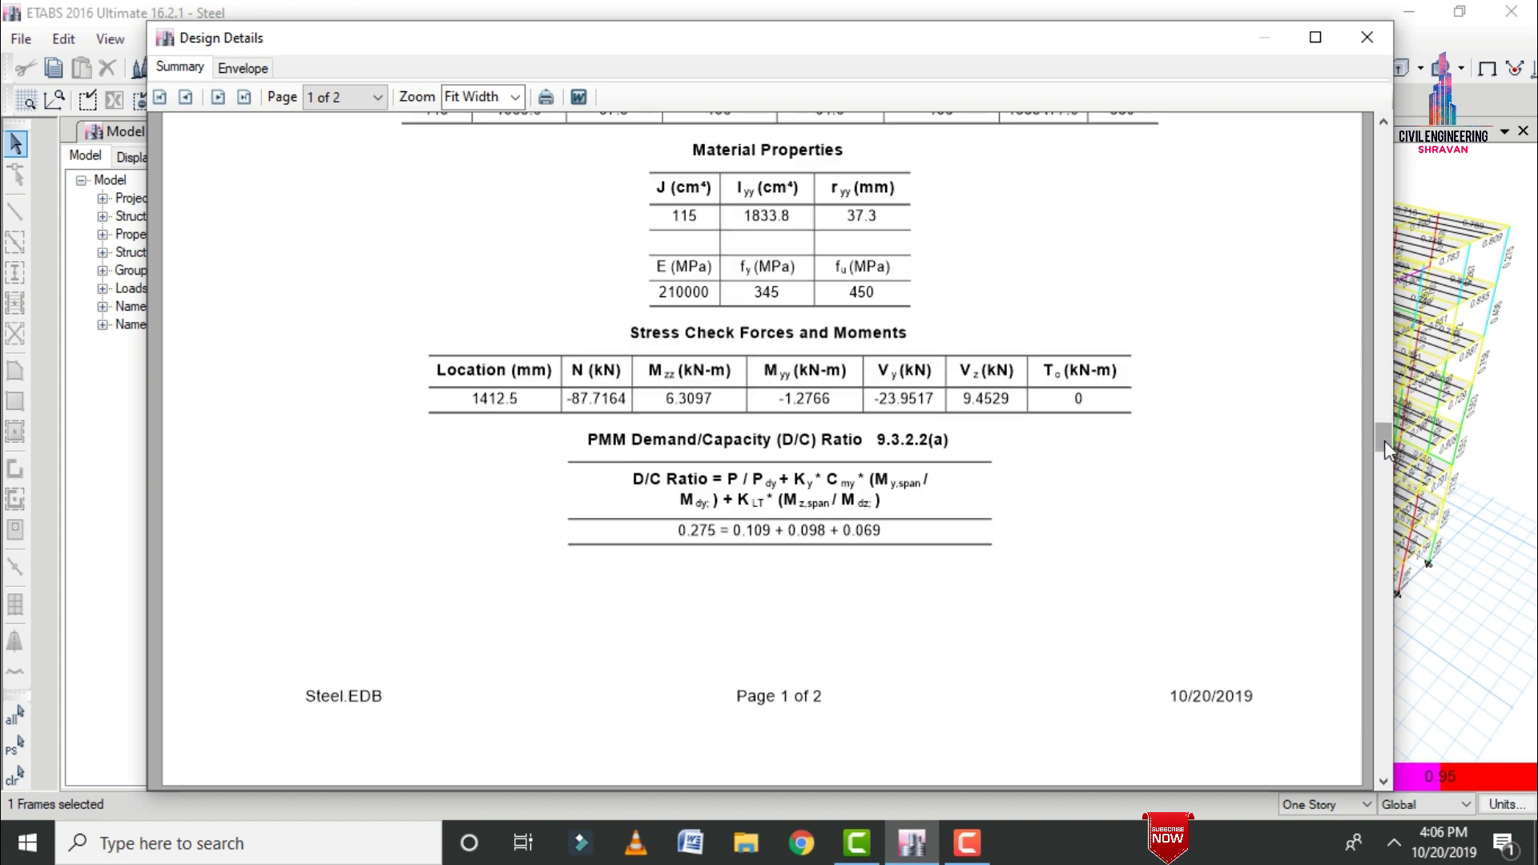
{"action": "left_click", "coordinate": [1366, 37]}
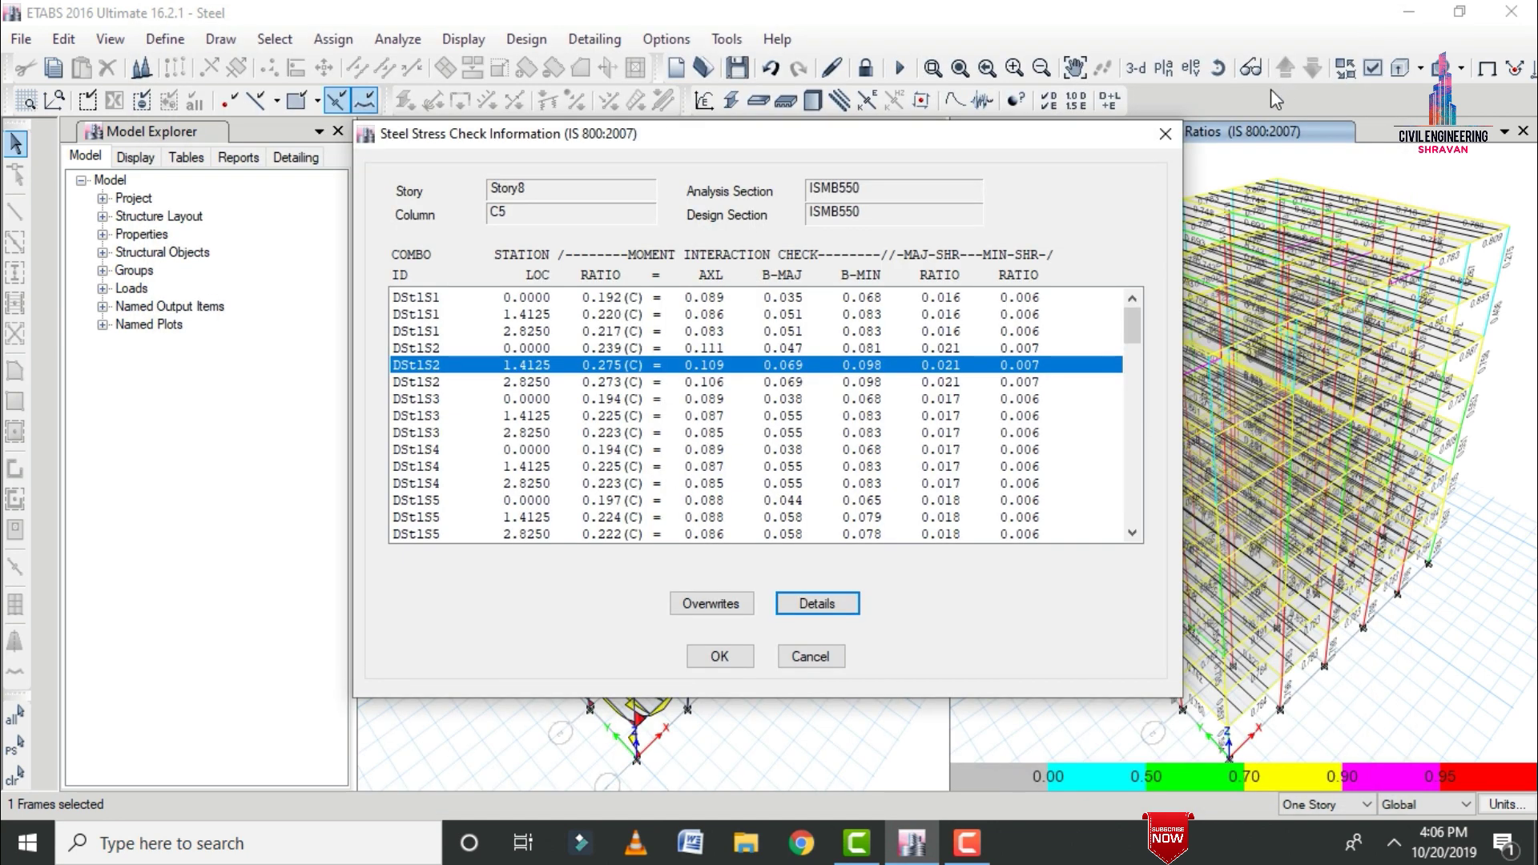
{"action": "left_click", "coordinate": [1166, 134]}
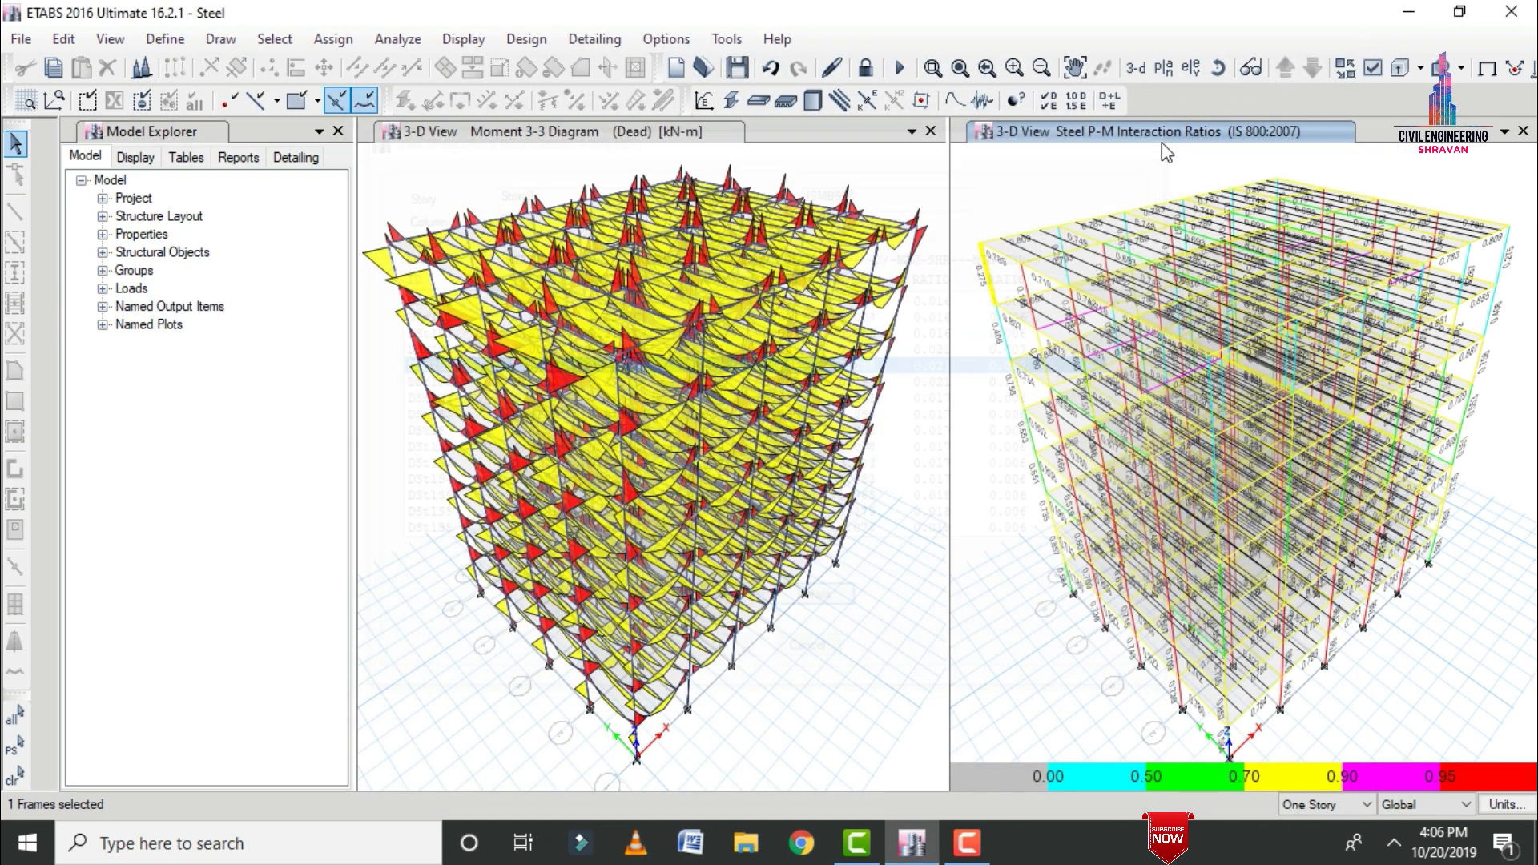
Review beam B45's design details (ISLB175, PMM ratio 0.809), then close the report and stress check.
{"action": "right_click", "coordinate": [993, 244]}
{"action": "left_click", "coordinate": [815, 604]}
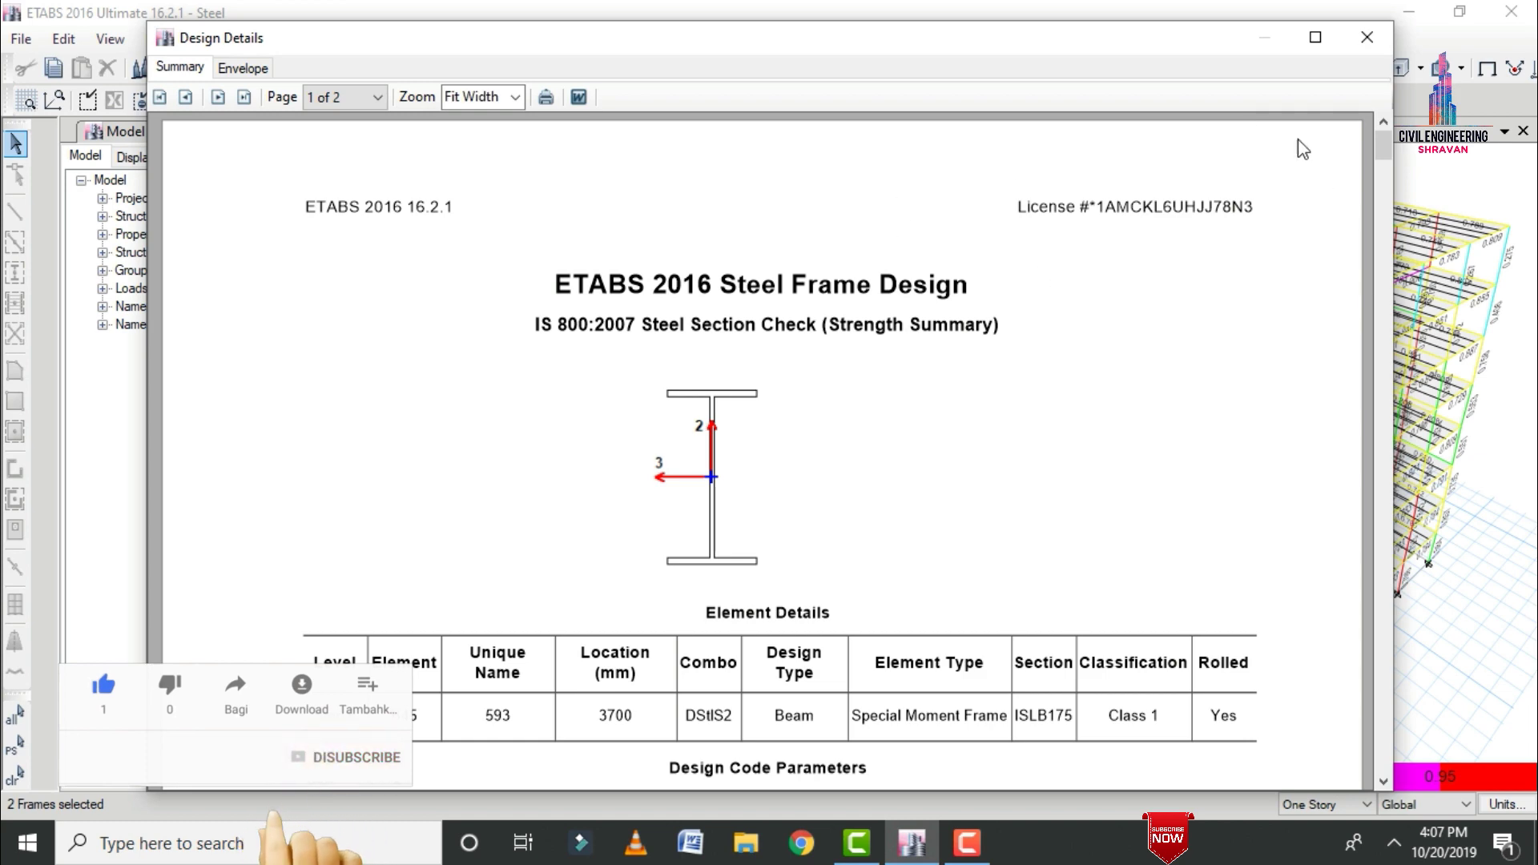
{"action": "left_click_drag", "start_coordinate": [1390, 160], "coordinate": [1384, 562]}
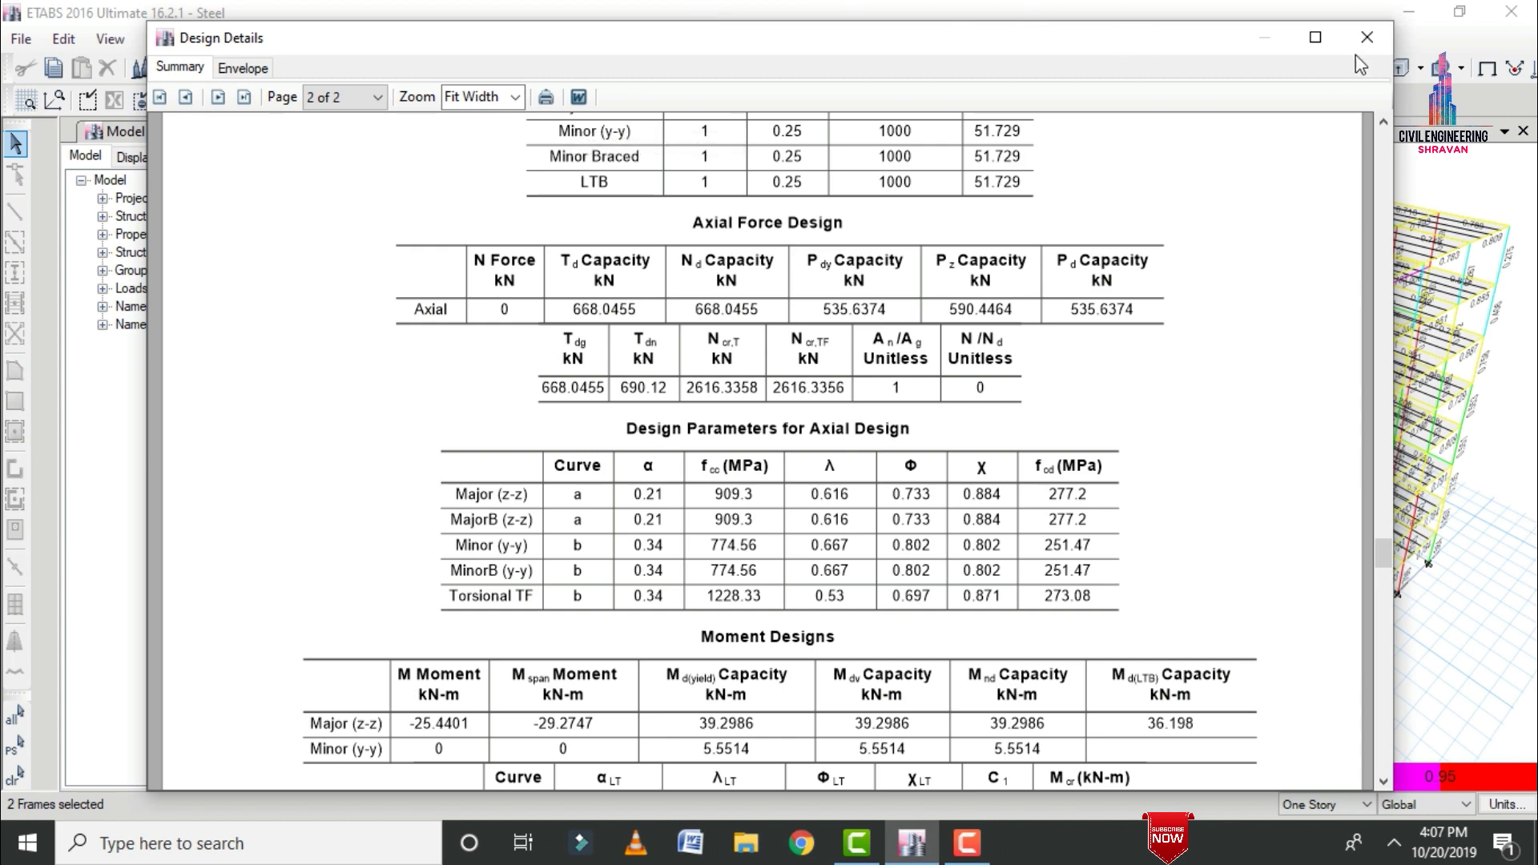
{"action": "left_click", "coordinate": [1367, 37]}
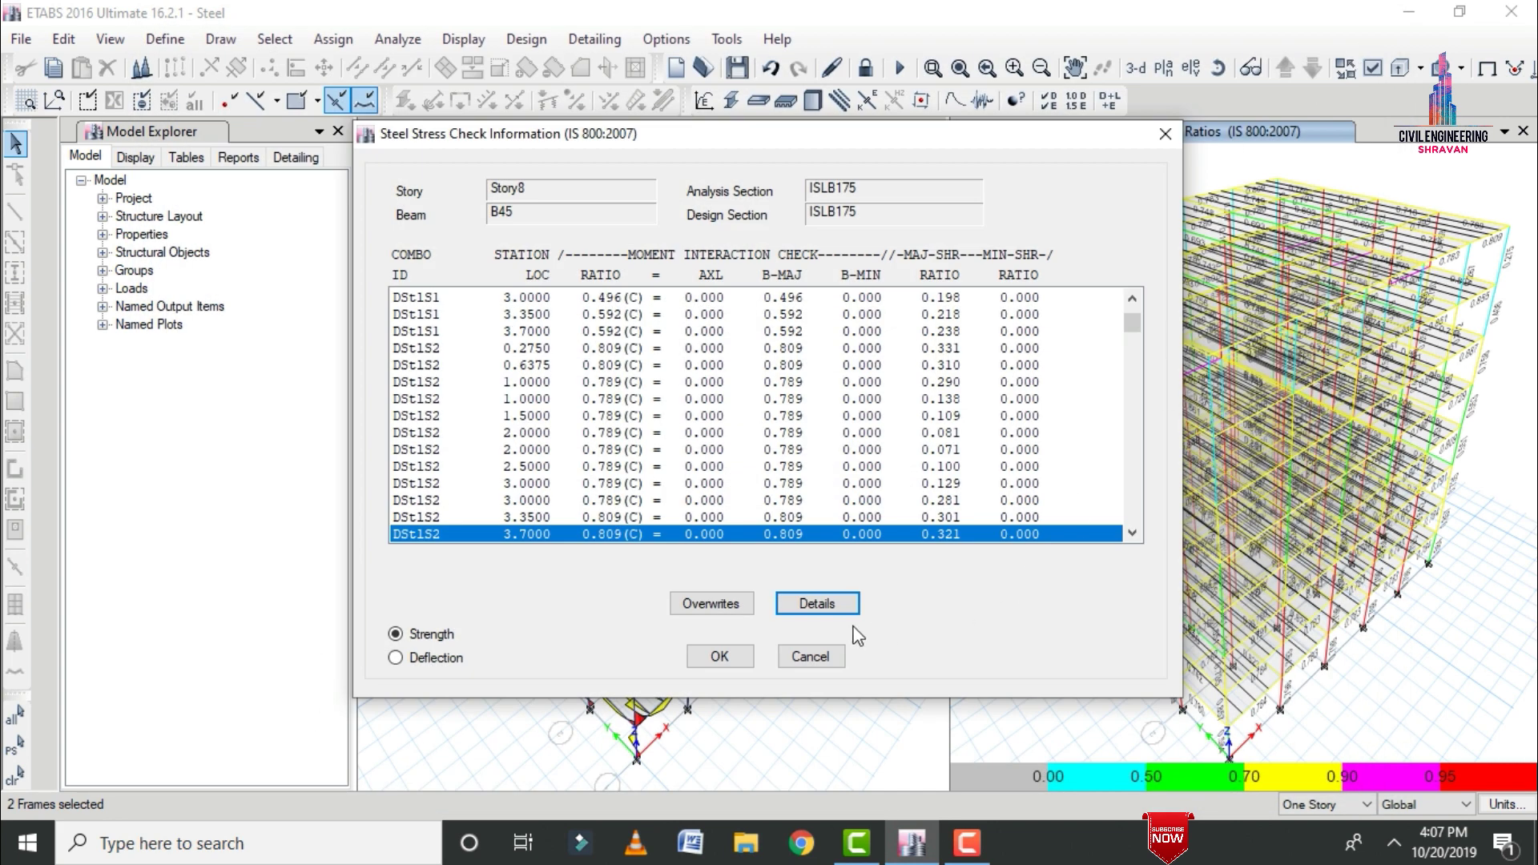
{"action": "left_click", "coordinate": [798, 655]}
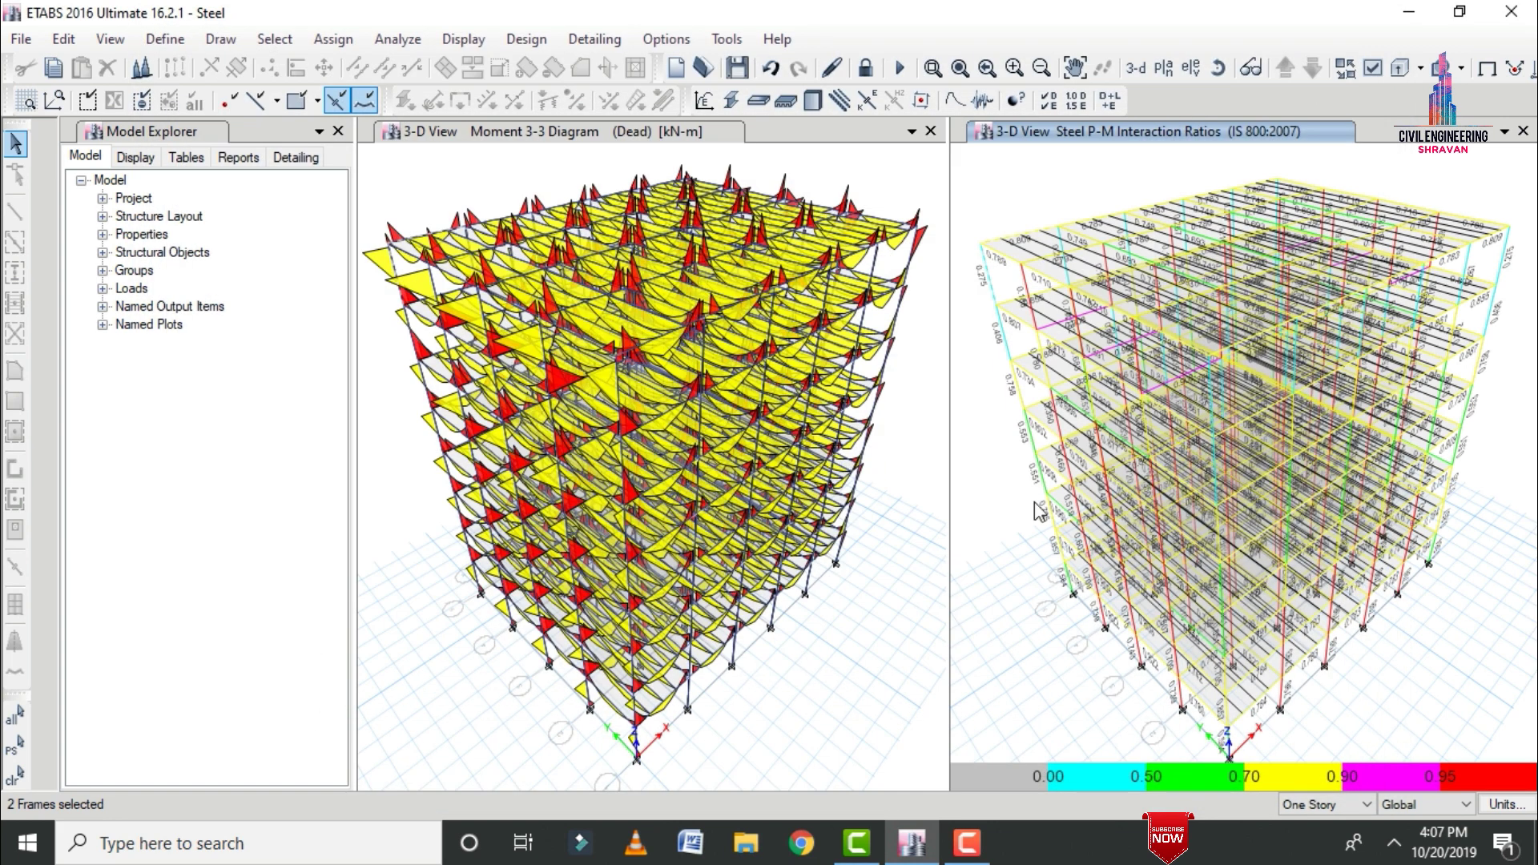